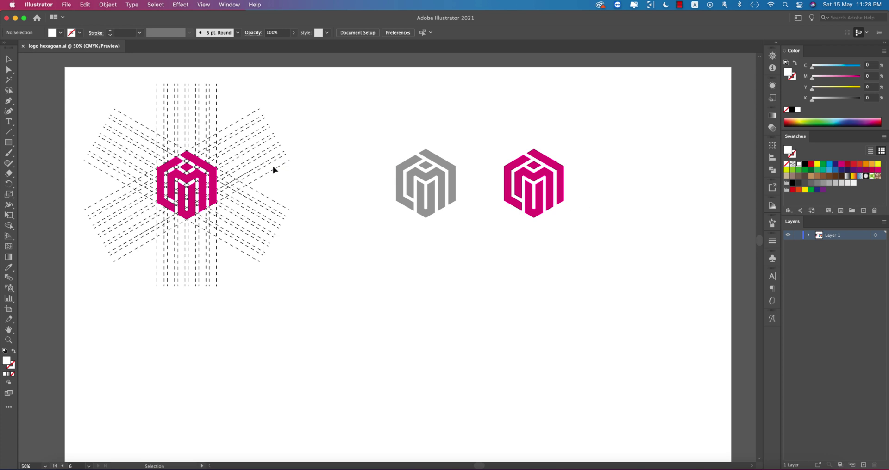
Inspect the grey and magenta hexagon logos in the reference file by selecting them.
{"action": "left_click", "coordinate": [451, 188]}
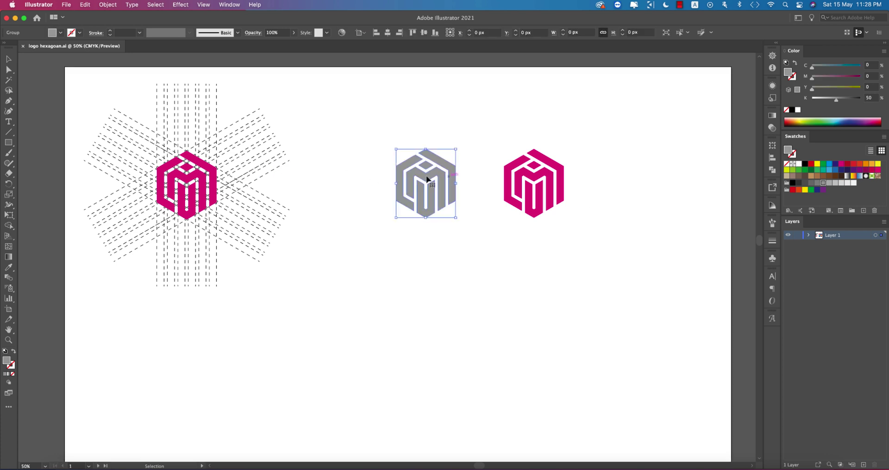
{"action": "left_click", "coordinate": [203, 179]}
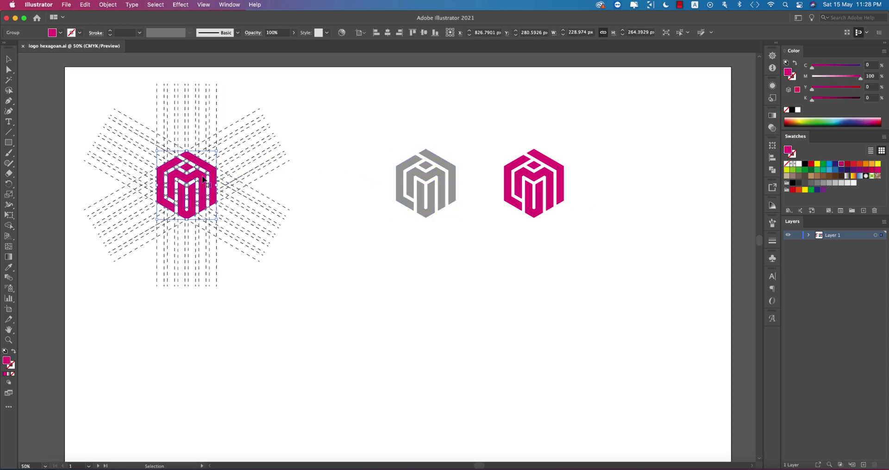
{"action": "left_click", "coordinate": [192, 121]}
{"action": "left_click_drag", "start_coordinate": [477, 238], "coordinate": [484, 252]}
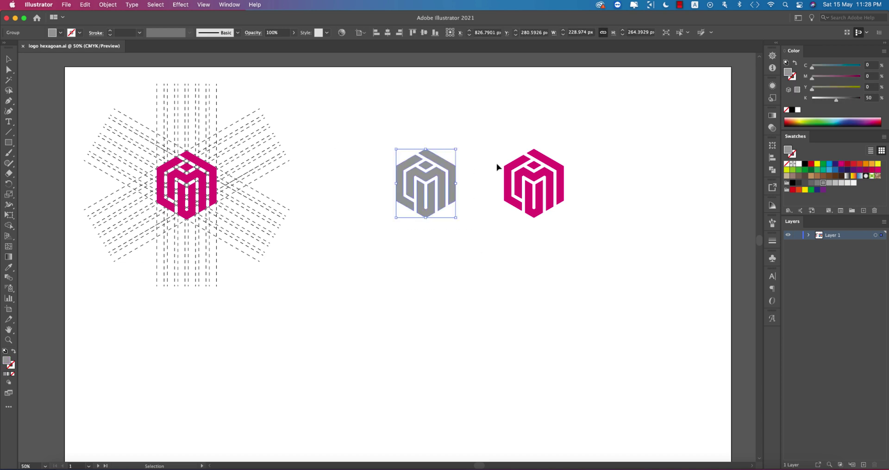
{"action": "left_click", "coordinate": [466, 148]}
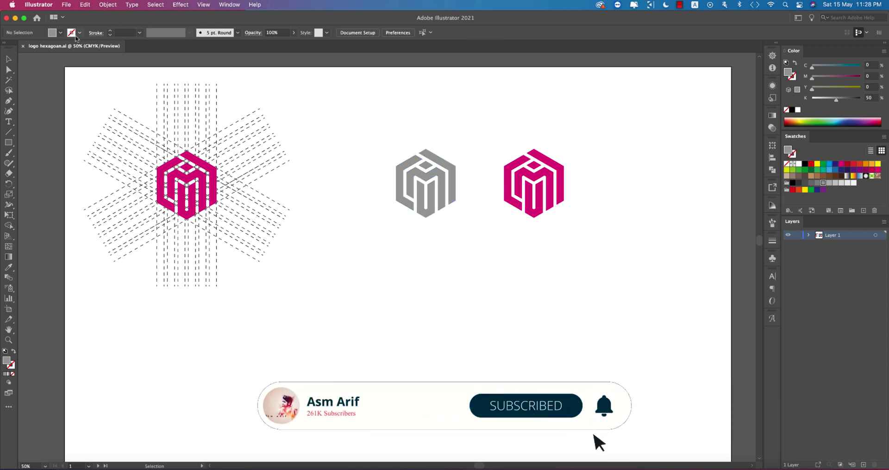
Create Untitled-1 with a 2000 × 2000 px artboard in CMYK Color mode.
{"action": "left_click", "coordinate": [66, 5]}
{"action": "key", "text": "Escape"}
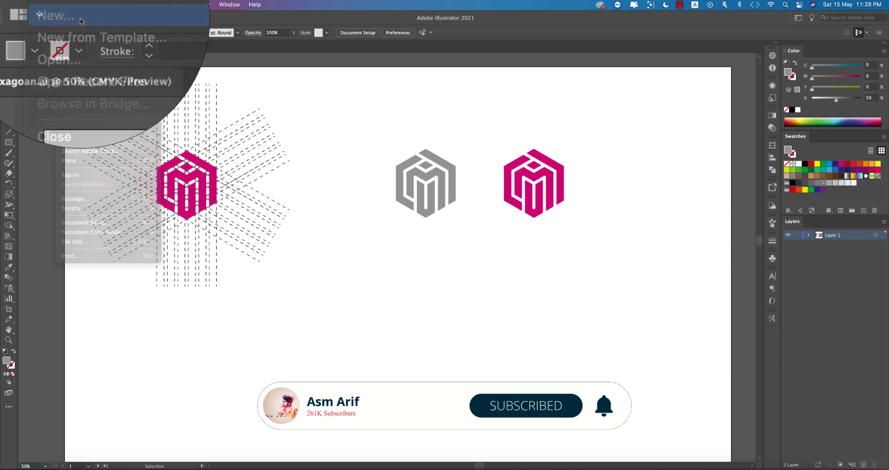
{"action": "key", "text": "super+n"}
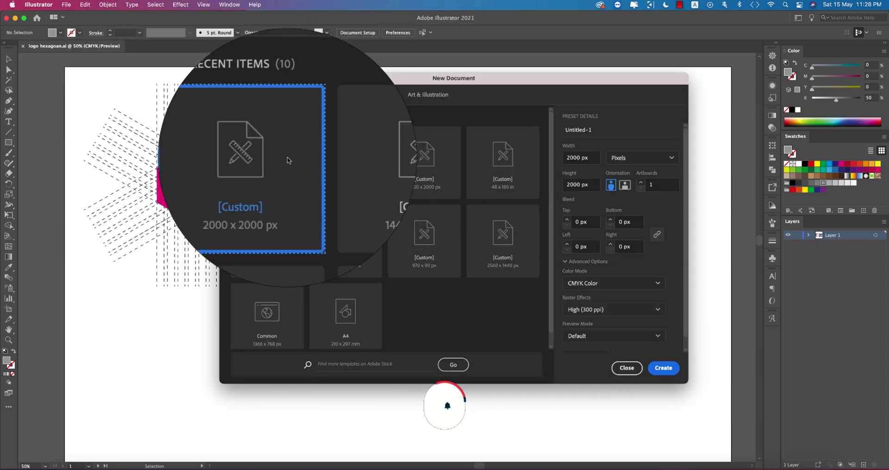
{"action": "left_click", "coordinate": [587, 158]}
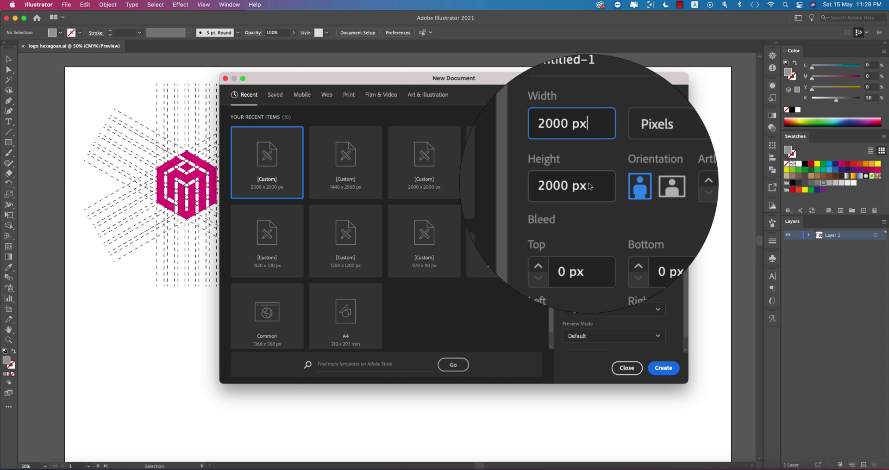
{"action": "left_click", "coordinate": [588, 186]}
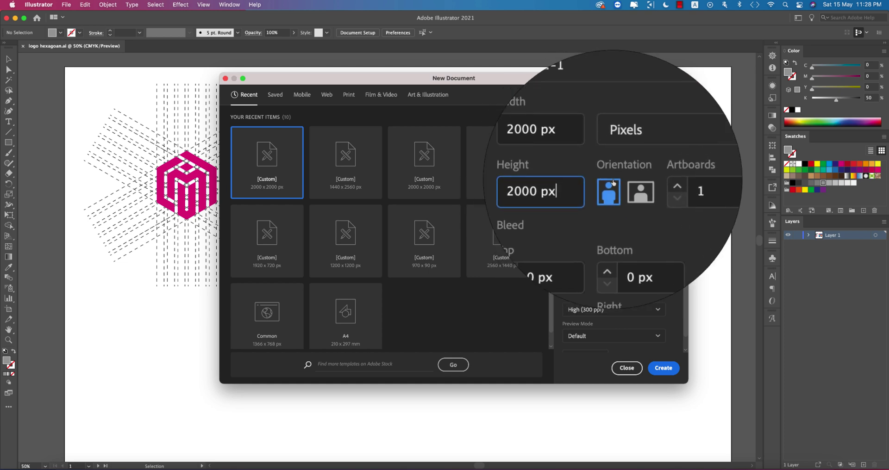
{"action": "left_click", "coordinate": [653, 280]}
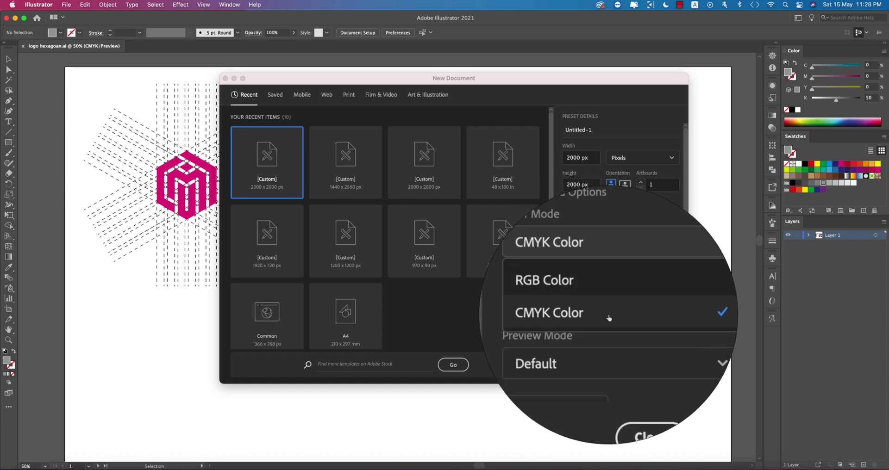
{"action": "left_click", "coordinate": [609, 318]}
{"action": "left_click", "coordinate": [674, 366]}
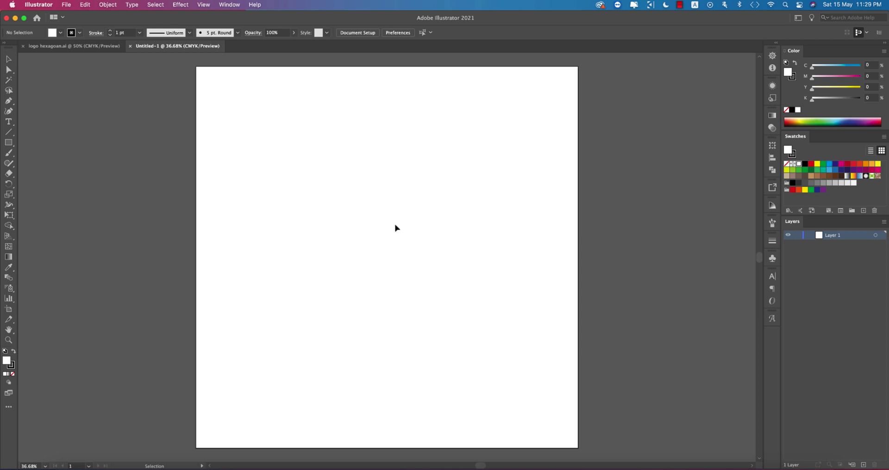
Draw a vertical line on the artboard's left side with a dark red stroke.
{"action": "key", "text": "backslash"}
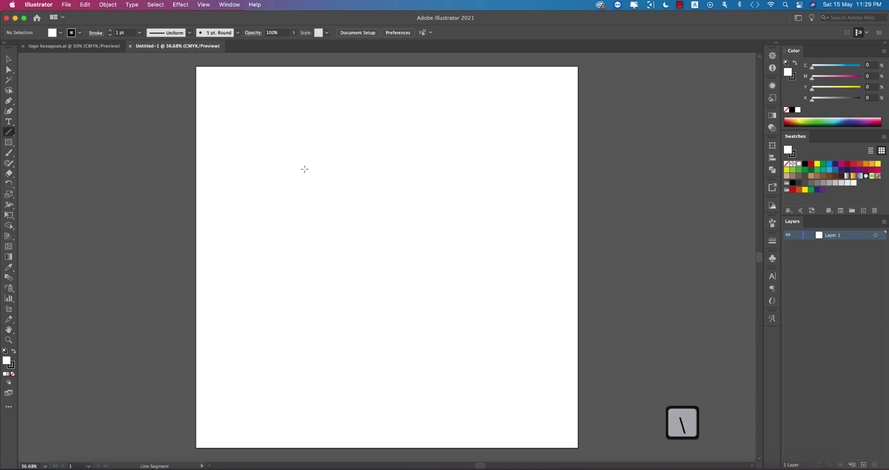
{"action": "left_click_drag", "start_coordinate": [298, 141], "coordinate": [298, 394]}
{"action": "left_click", "coordinate": [77, 33]}
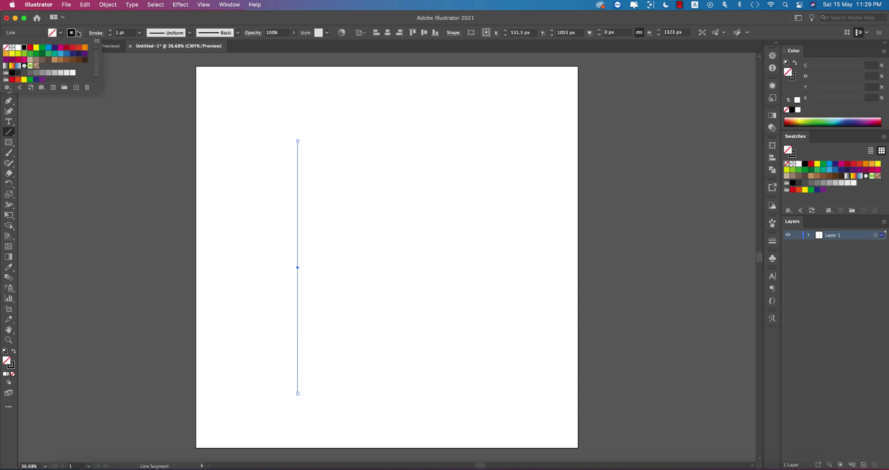
{"action": "left_click", "coordinate": [67, 47]}
{"action": "left_click", "coordinate": [88, 23]}
{"action": "left_click", "coordinate": [8, 60]}
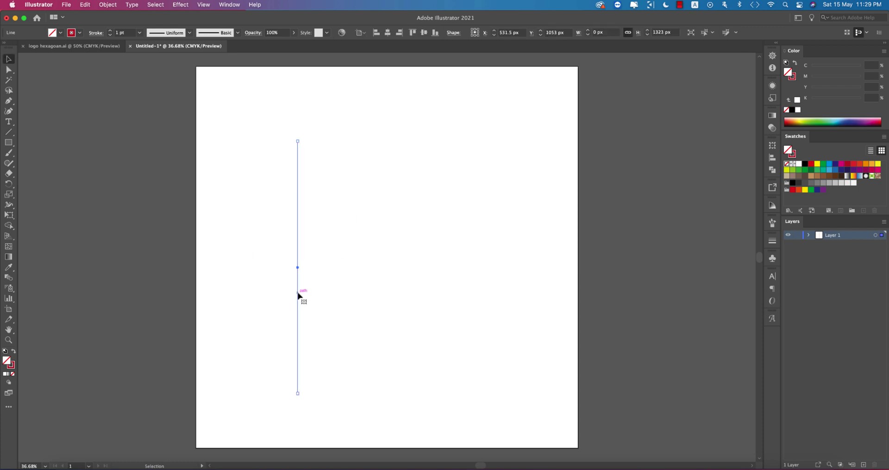
Duplicate the line, group the lines, and copy the group 218 px to the right.
{"action": "key", "text": "alt"}
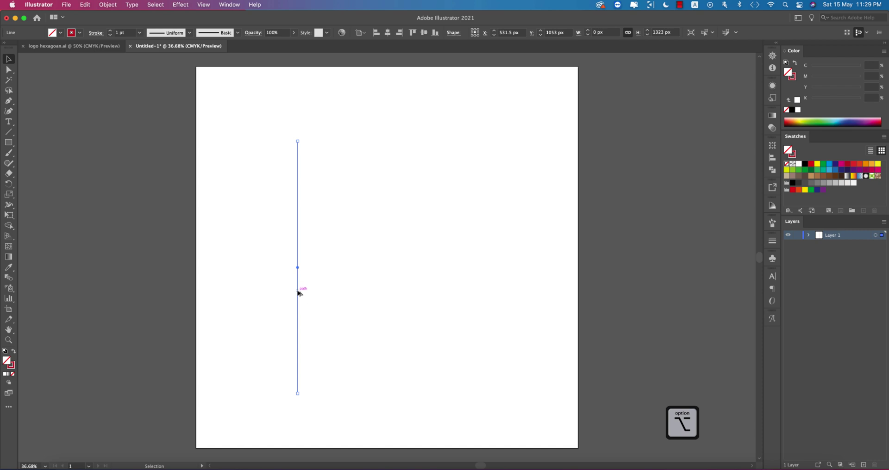
{"action": "left_click_drag", "start_coordinate": [298, 292], "coordinate": [228, 283]}
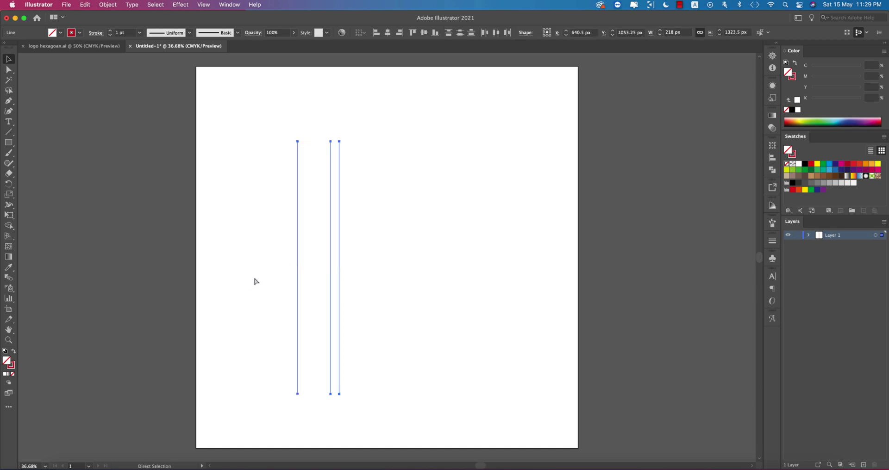
{"action": "key", "text": "super+g"}
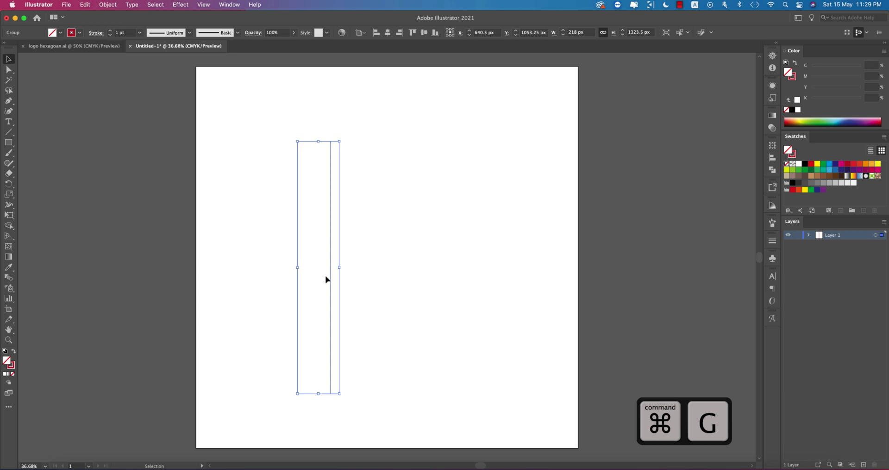
{"action": "left_click_drag", "start_coordinate": [341, 284], "coordinate": [381, 284]}
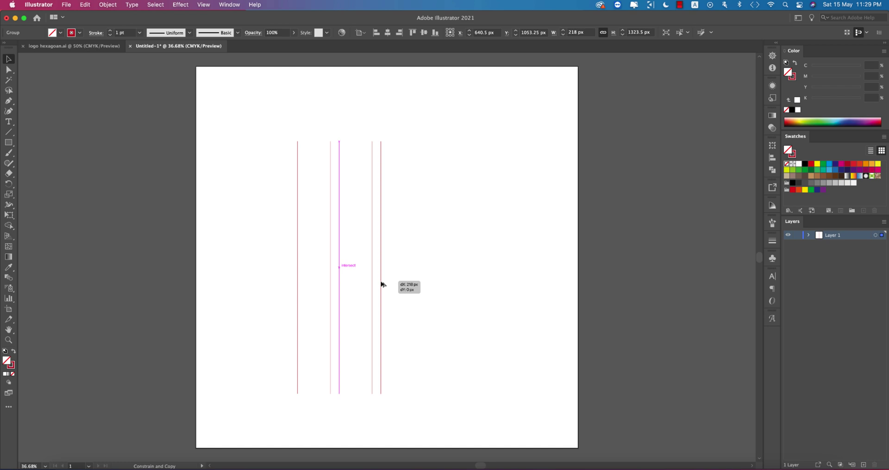
{"action": "left_click_drag", "start_coordinate": [380, 285], "coordinate": [506, 281]}
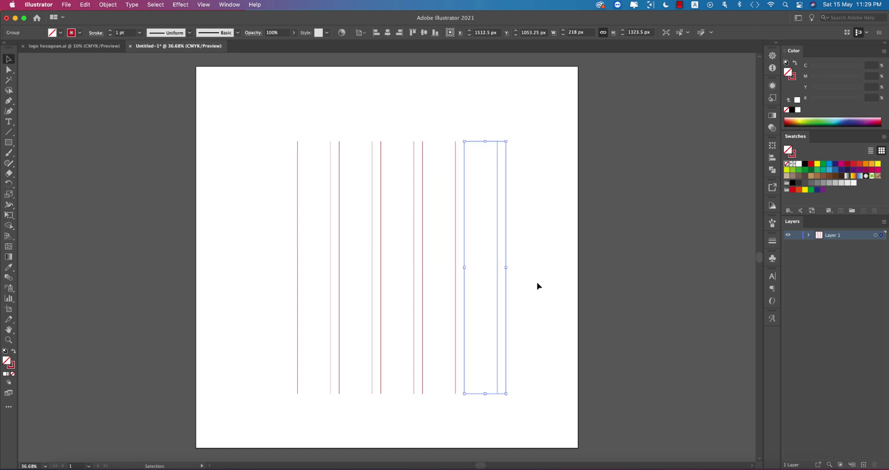
{"action": "left_click", "coordinate": [537, 285]}
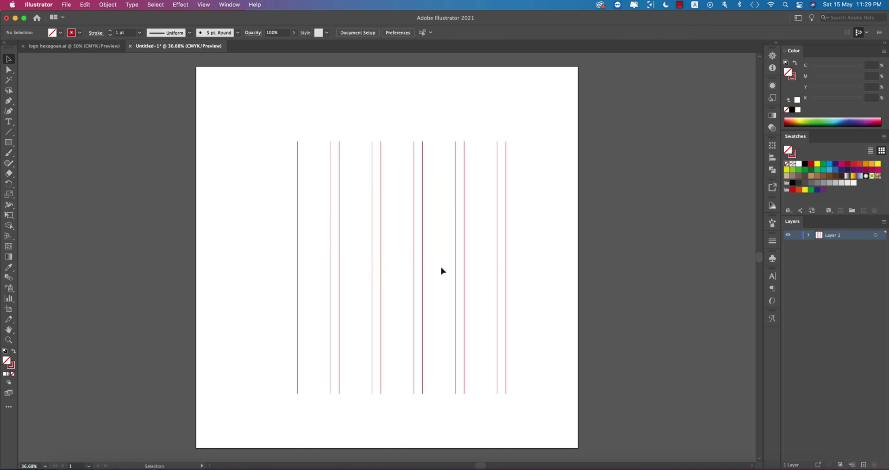
Ungroup the last set of lines and delete the extra rightmost line.
{"action": "right_click", "coordinate": [506, 273]}
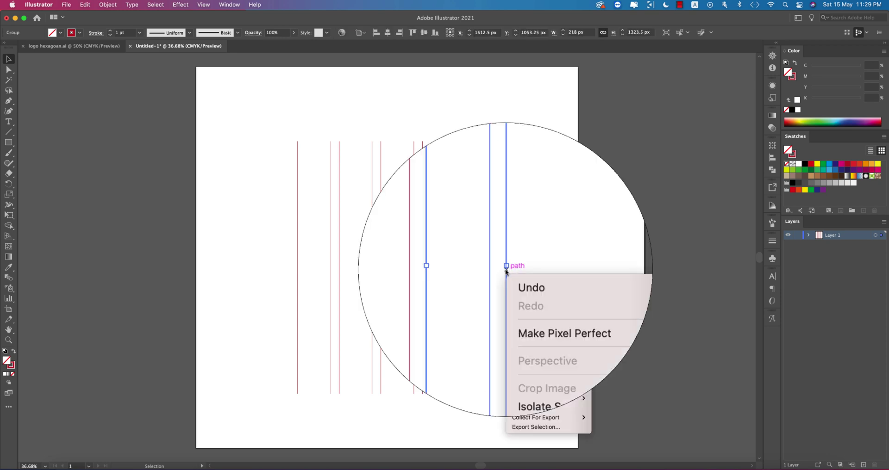
{"action": "left_click", "coordinate": [518, 352]}
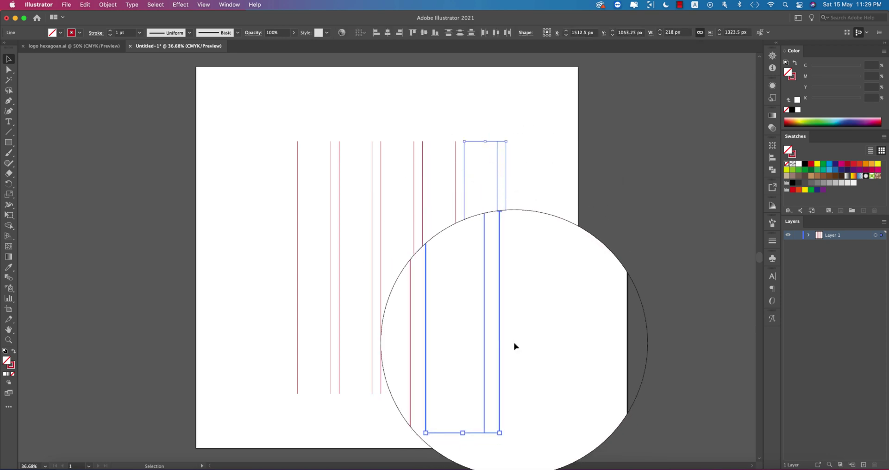
{"action": "left_click", "coordinate": [513, 335]}
{"action": "left_click", "coordinate": [505, 343]}
{"action": "key", "text": "Delete"}
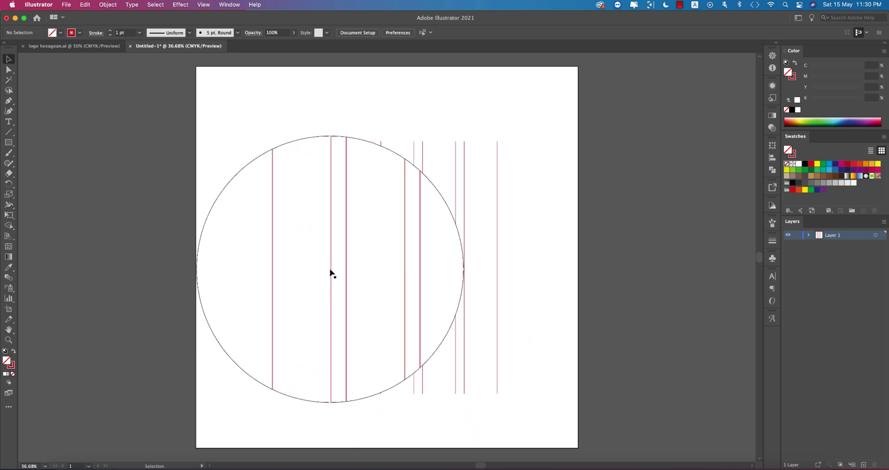
Stretch all ten vertical lines to about 1871 px tall.
{"action": "left_click_drag", "start_coordinate": [242, 149], "coordinate": [503, 232]}
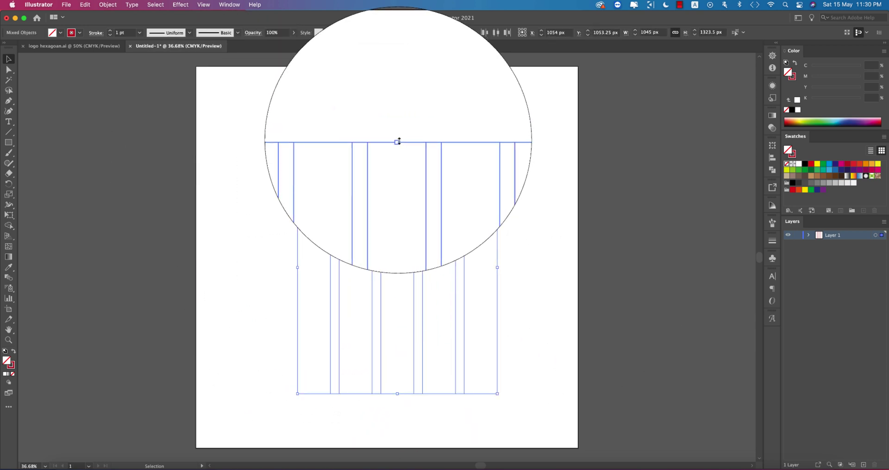
{"action": "left_click_drag", "start_coordinate": [397, 141], "coordinate": [397, 78]}
{"action": "left_click_drag", "start_coordinate": [406, 396], "coordinate": [402, 435]}
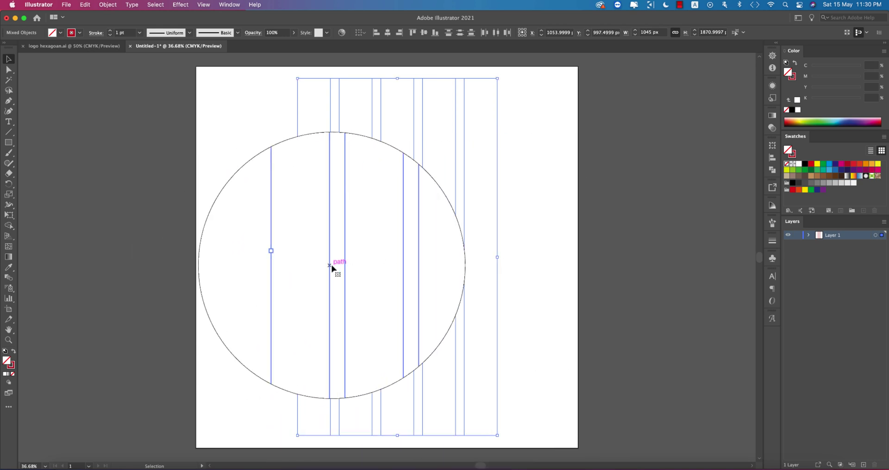
Group the vertical lines and make a copy rotated 60°.
{"action": "key", "text": "super+g"}
{"action": "right_click", "coordinate": [421, 255]}
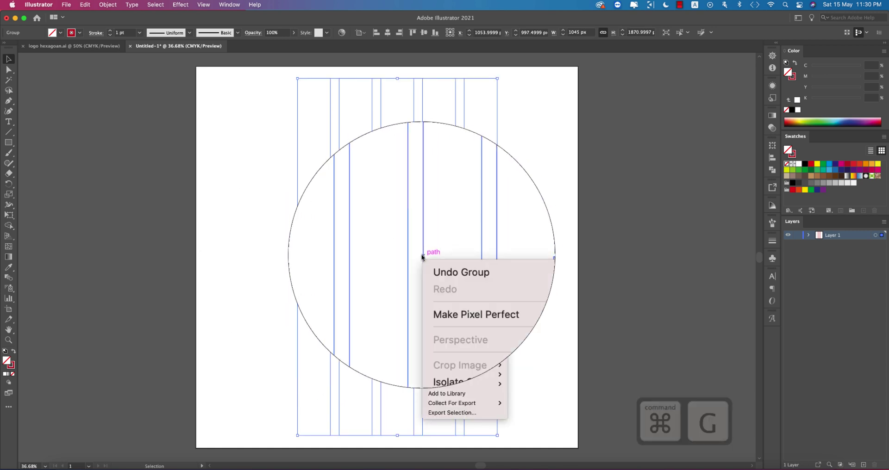
{"action": "mouse_move", "coordinate": [465, 364]}
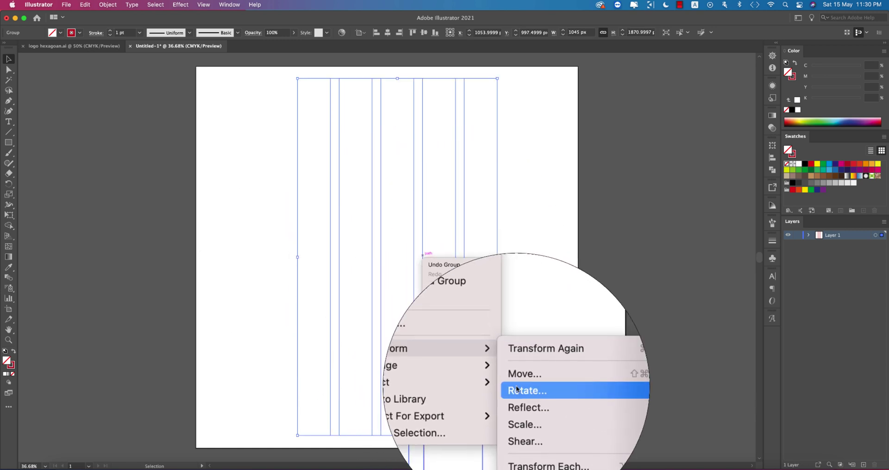
{"action": "left_click", "coordinate": [517, 390]}
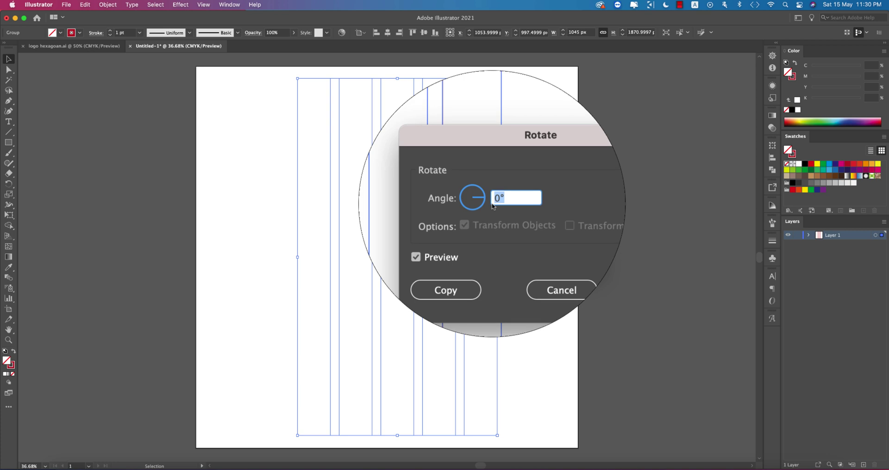
{"action": "type", "text": "6"}
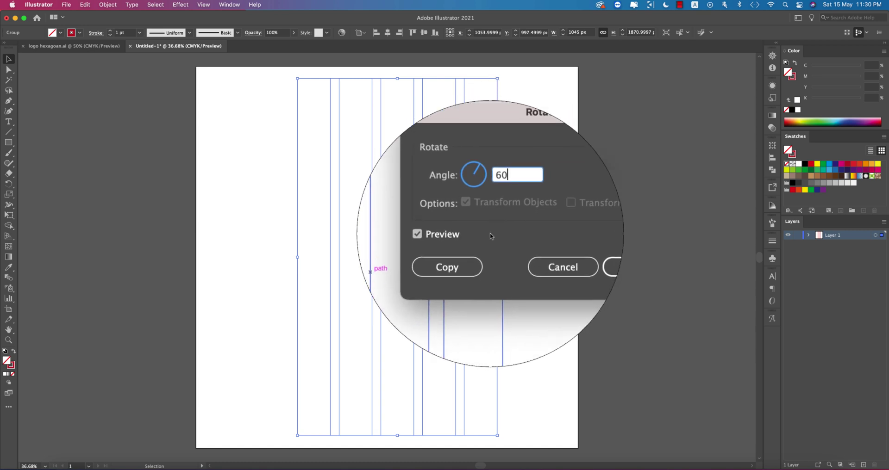
{"action": "left_click", "coordinate": [478, 251]}
Make a -60° rotated copy of the vertical lines, then select all three line sets.
{"action": "left_click", "coordinate": [497, 152]}
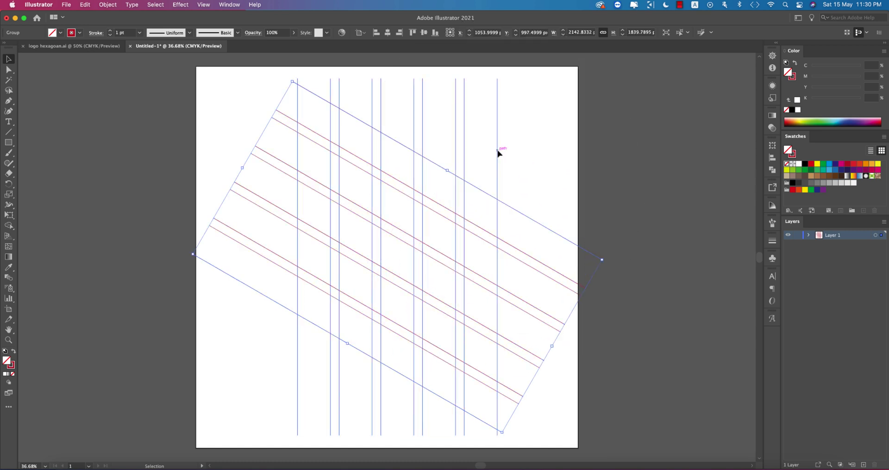
{"action": "right_click", "coordinate": [498, 152]}
{"action": "mouse_move", "coordinate": [518, 259]}
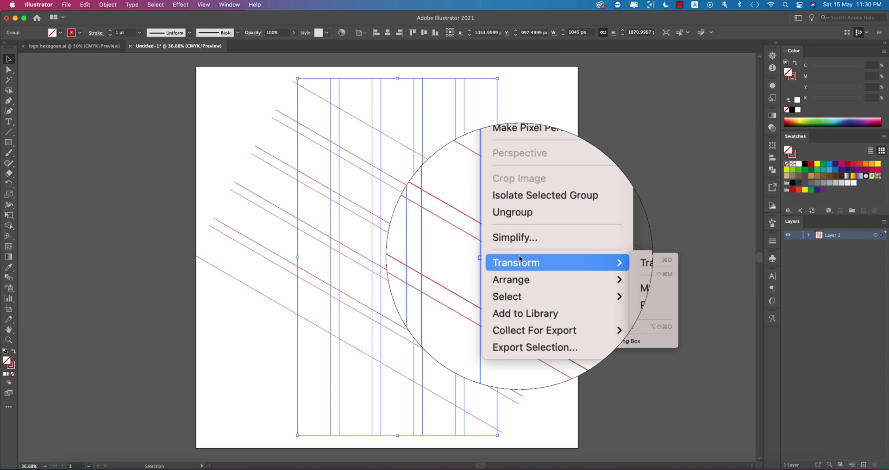
{"action": "left_click", "coordinate": [604, 286]}
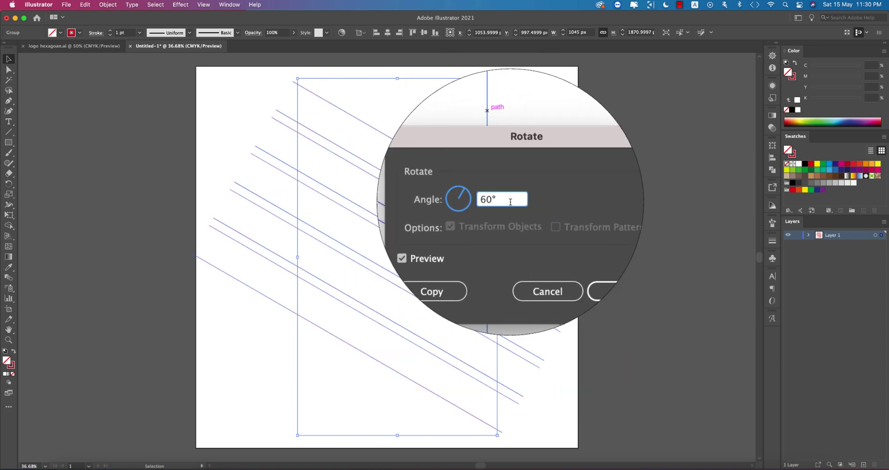
{"action": "type", "text": "-"}
{"action": "left_click", "coordinate": [460, 254]}
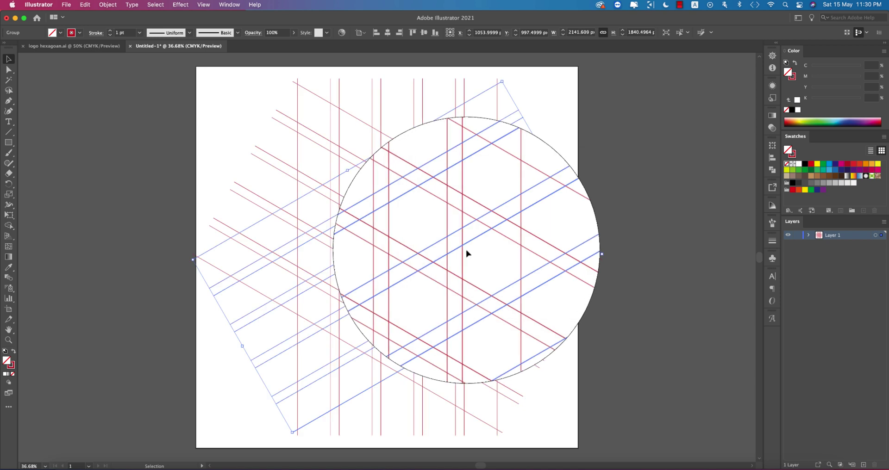
{"action": "left_click", "coordinate": [614, 288]}
{"action": "left_click_drag", "start_coordinate": [225, 103], "coordinate": [609, 379]}
Check the logo hexagoan.ai reference, then shrink the line grid to about 1769 × 1545 px.
{"action": "left_click", "coordinate": [74, 46]}
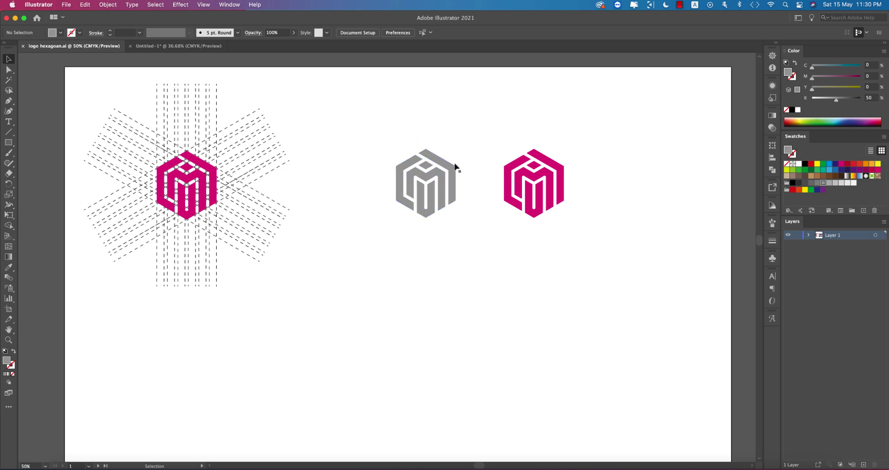
{"action": "left_click", "coordinate": [196, 47]}
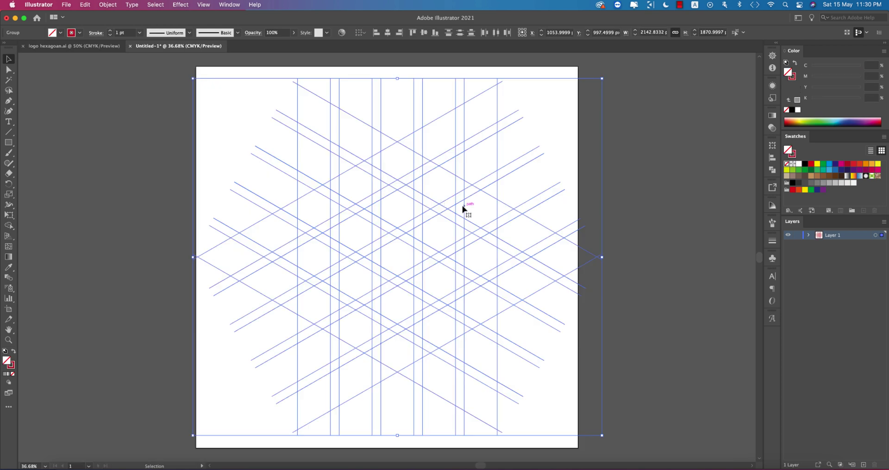
{"action": "left_click", "coordinate": [544, 195]}
{"action": "left_click_drag", "start_coordinate": [186, 128], "coordinate": [612, 400]}
{"action": "left_click_drag", "start_coordinate": [602, 258], "coordinate": [517, 276]}
{"action": "left_click", "coordinate": [570, 299]}
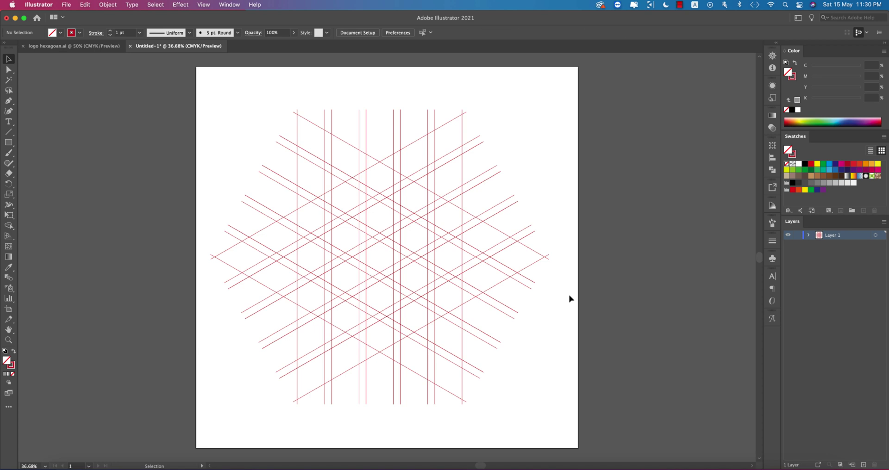
{"action": "key", "text": "super+a"}
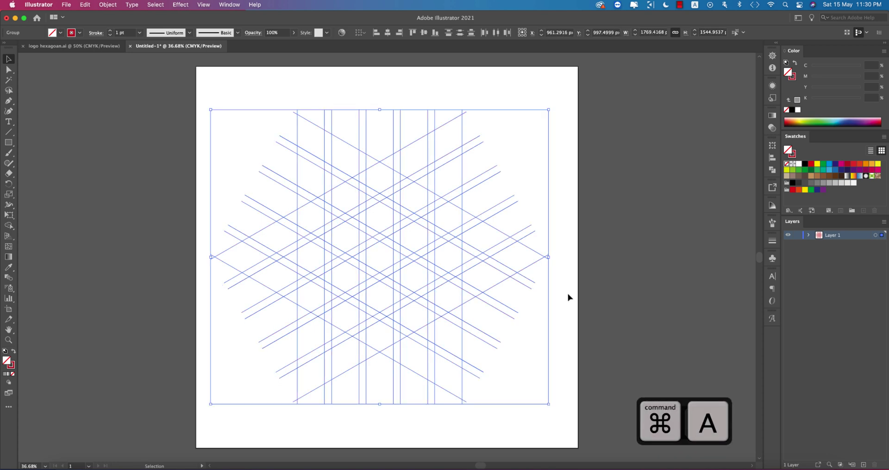
With the Shape Builder, merge adjacent grid cells into an L-shaped region.
{"action": "key", "text": "shift+m"}
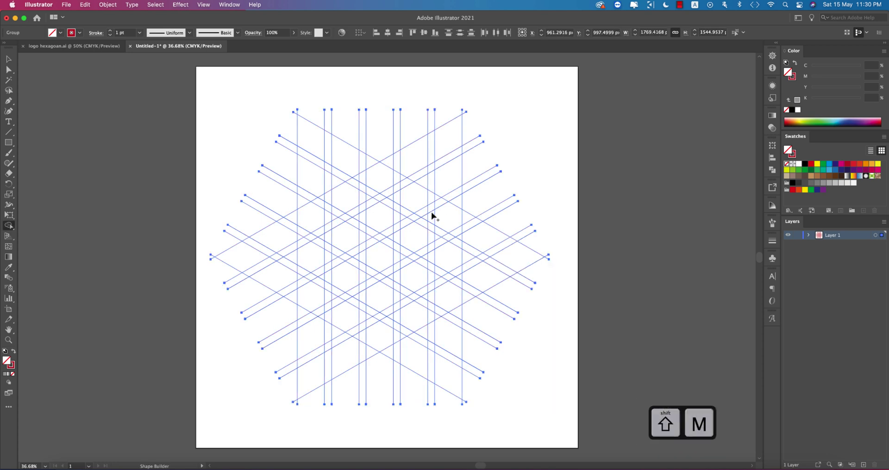
{"action": "left_click", "coordinate": [8, 227]}
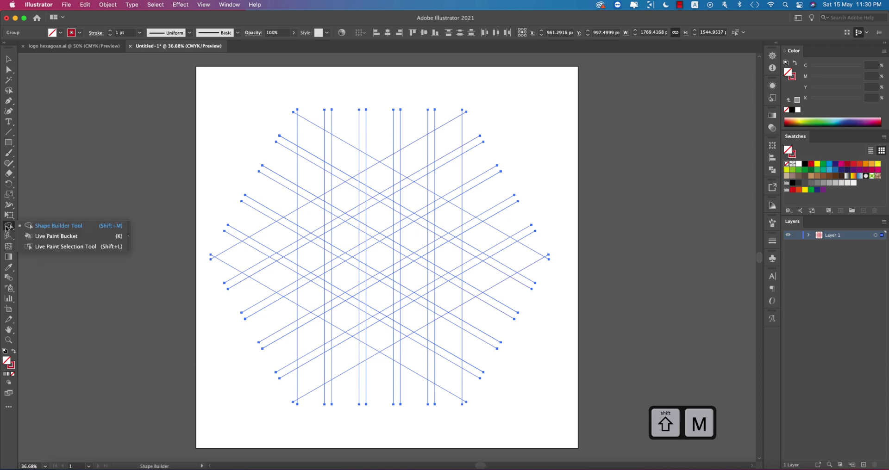
{"action": "left_click", "coordinate": [29, 228]}
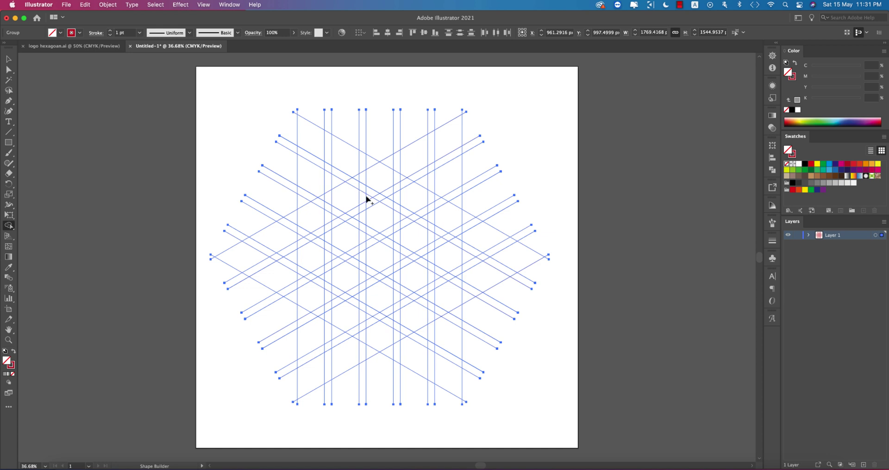
{"action": "mouse_move", "coordinate": [368, 199]}
{"action": "left_mouse_down"}
{"action": "mouse_move", "coordinate": [341, 196]}
{"action": "mouse_move", "coordinate": [313, 214]}
{"action": "left_mouse_up"}
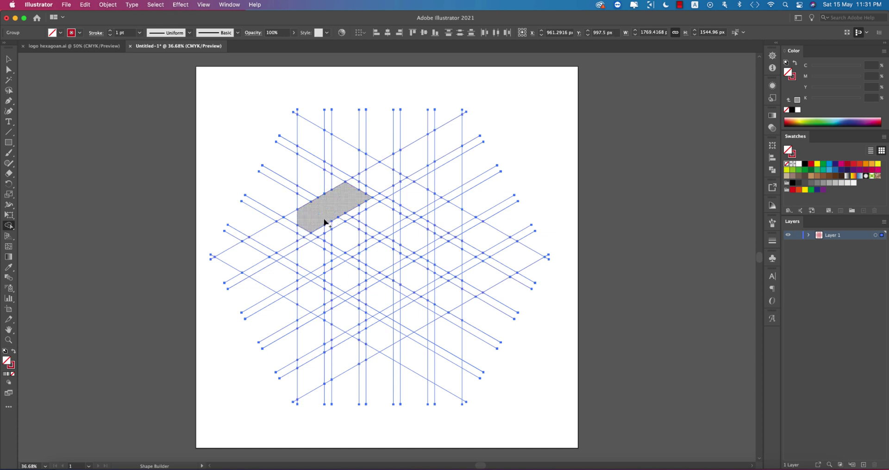
{"action": "mouse_move", "coordinate": [310, 228]}
{"action": "left_mouse_down"}
{"action": "mouse_move", "coordinate": [304, 260]}
{"action": "mouse_move", "coordinate": [319, 239]}
{"action": "left_mouse_up"}
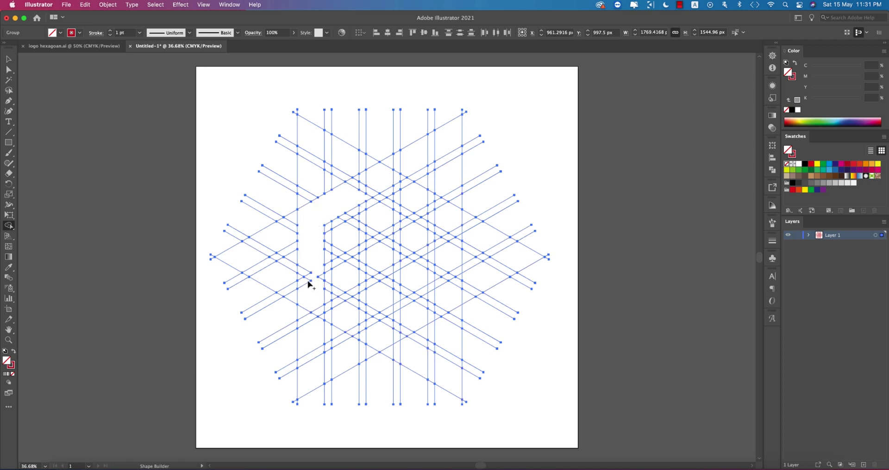
{"action": "mouse_move", "coordinate": [310, 284]}
{"action": "left_mouse_down"}
{"action": "mouse_move", "coordinate": [303, 277]}
{"action": "mouse_move", "coordinate": [319, 281]}
{"action": "mouse_move", "coordinate": [318, 291]}
{"action": "mouse_move", "coordinate": [294, 272]}
{"action": "left_mouse_up"}
Set the fill to red and fill the L-shape, lower parallelogram and small end triangle.
{"action": "left_click", "coordinate": [60, 32]}
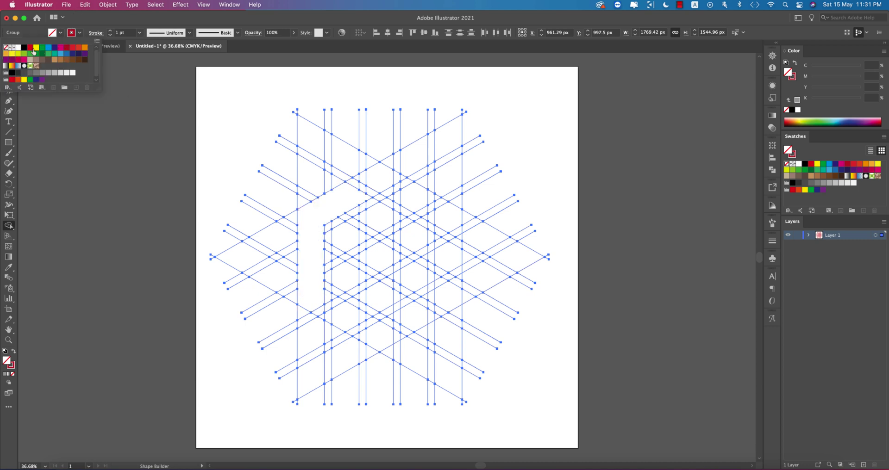
{"action": "left_click", "coordinate": [30, 47]}
{"action": "left_click", "coordinate": [319, 201]}
{"action": "left_click", "coordinate": [322, 204]}
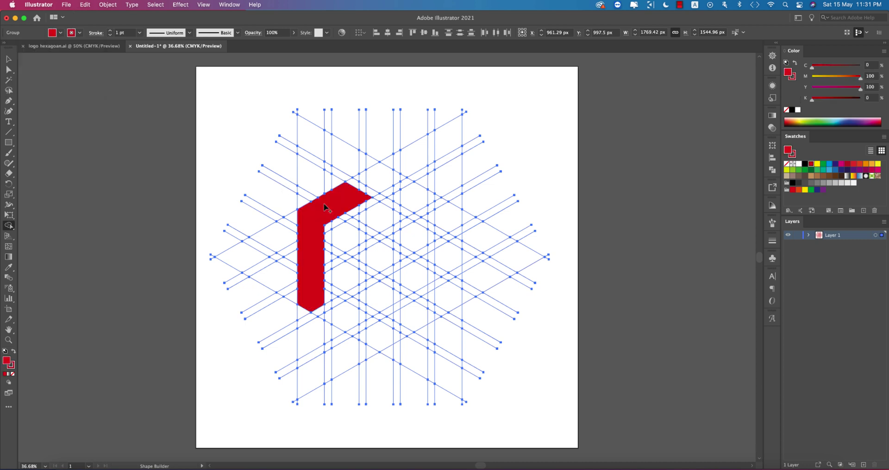
{"action": "left_click", "coordinate": [344, 315]}
{"action": "left_click_drag", "start_coordinate": [345, 315], "coordinate": [320, 313]}
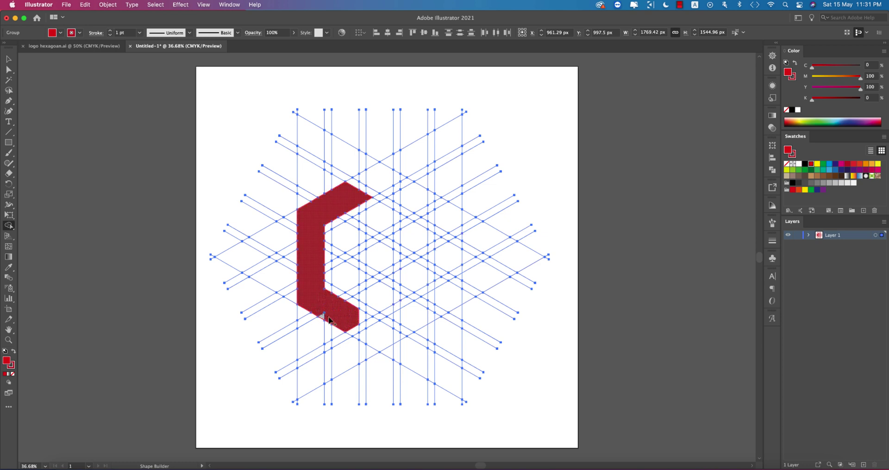
{"action": "left_click", "coordinate": [353, 335]}
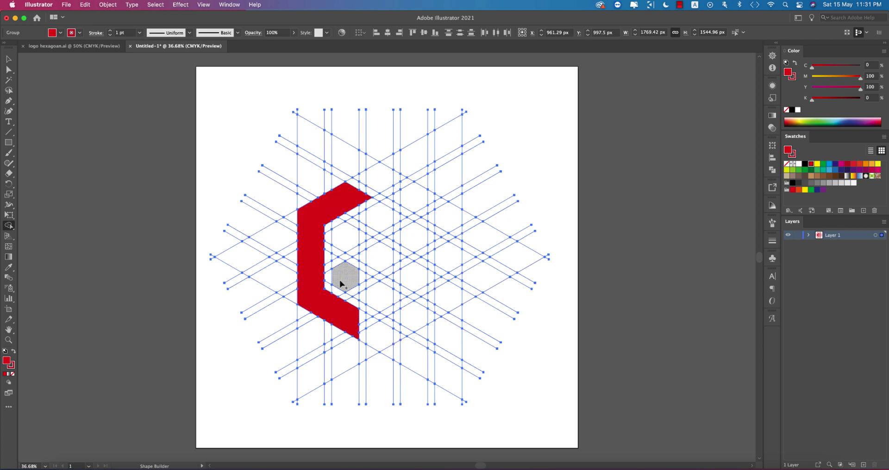
Merge the inner, top and lower-centre cells into the red M shape and its bars.
{"action": "mouse_move", "coordinate": [340, 284]}
{"action": "left_mouse_down"}
{"action": "mouse_move", "coordinate": [344, 236]}
{"action": "mouse_move", "coordinate": [352, 273]}
{"action": "left_mouse_up"}
{"action": "mouse_move", "coordinate": [354, 236]}
{"action": "left_mouse_down"}
{"action": "mouse_move", "coordinate": [372, 260]}
{"action": "mouse_move", "coordinate": [405, 234]}
{"action": "mouse_move", "coordinate": [419, 250]}
{"action": "mouse_move", "coordinate": [408, 331]}
{"action": "left_mouse_up"}
{"action": "mouse_move", "coordinate": [366, 178]}
{"action": "left_mouse_down"}
{"action": "mouse_move", "coordinate": [412, 191]}
{"action": "mouse_move", "coordinate": [398, 199]}
{"action": "mouse_move", "coordinate": [426, 205]}
{"action": "mouse_move", "coordinate": [457, 272]}
{"action": "mouse_move", "coordinate": [452, 230]}
{"action": "mouse_move", "coordinate": [439, 242]}
{"action": "mouse_move", "coordinate": [447, 313]}
{"action": "left_mouse_up"}
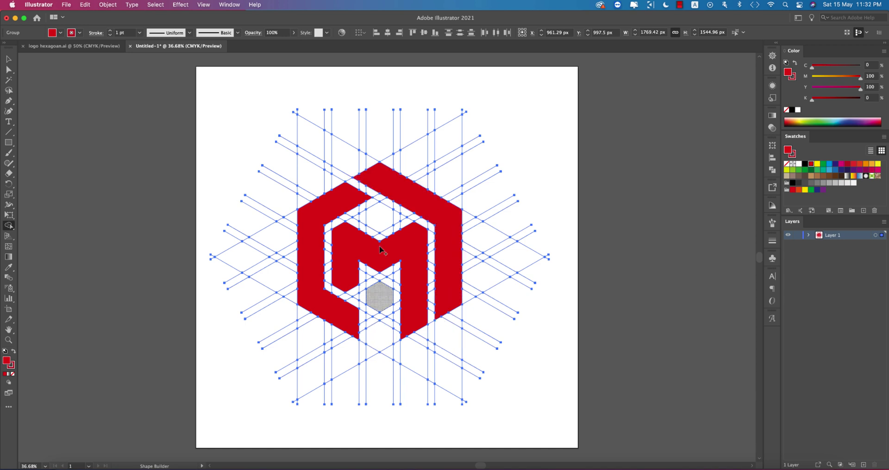
{"action": "left_click", "coordinate": [379, 215]}
{"action": "left_click_drag", "start_coordinate": [379, 338], "coordinate": [376, 301]}
Ungroup the logo-and-grid group and then the guide line group.
{"action": "key", "text": "v"}
{"action": "left_click", "coordinate": [525, 263]}
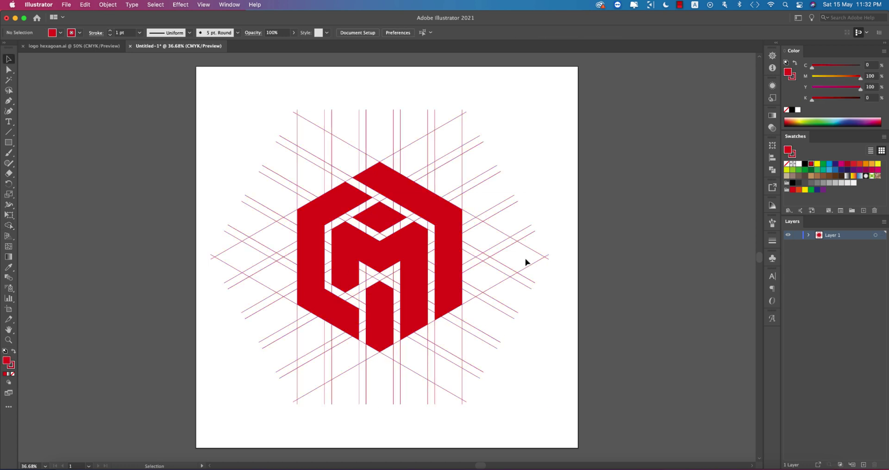
{"action": "left_click", "coordinate": [441, 276]}
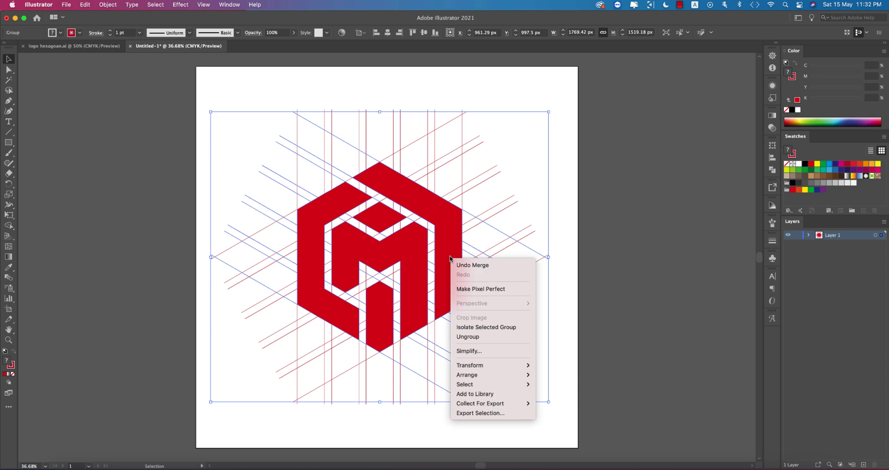
{"action": "left_click", "coordinate": [475, 338]}
{"action": "right_click", "coordinate": [421, 261]}
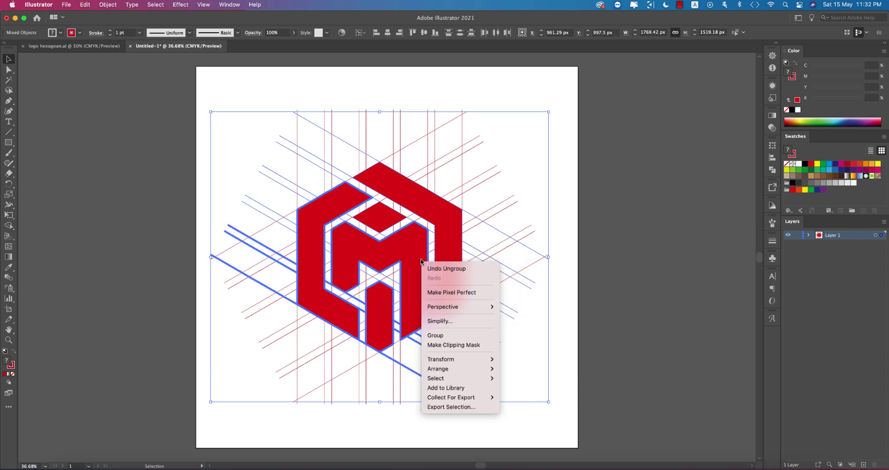
{"action": "left_click", "coordinate": [607, 353]}
{"action": "left_click", "coordinate": [617, 345]}
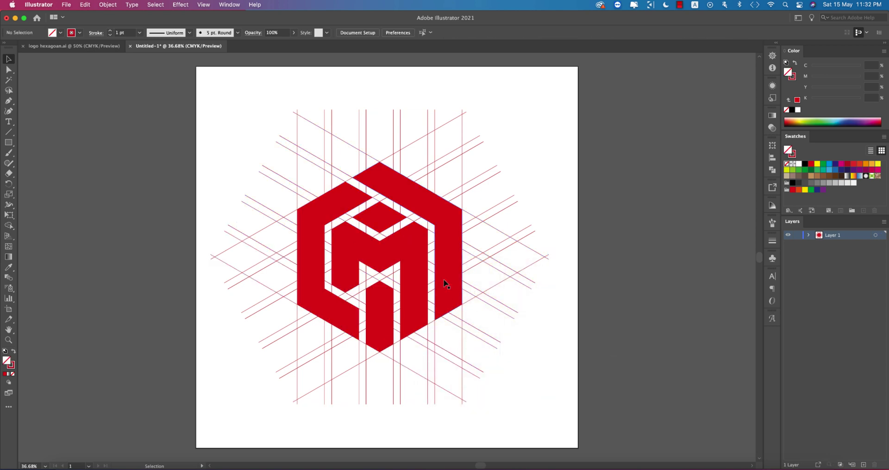
{"action": "left_click", "coordinate": [410, 254]}
{"action": "right_click", "coordinate": [411, 291]}
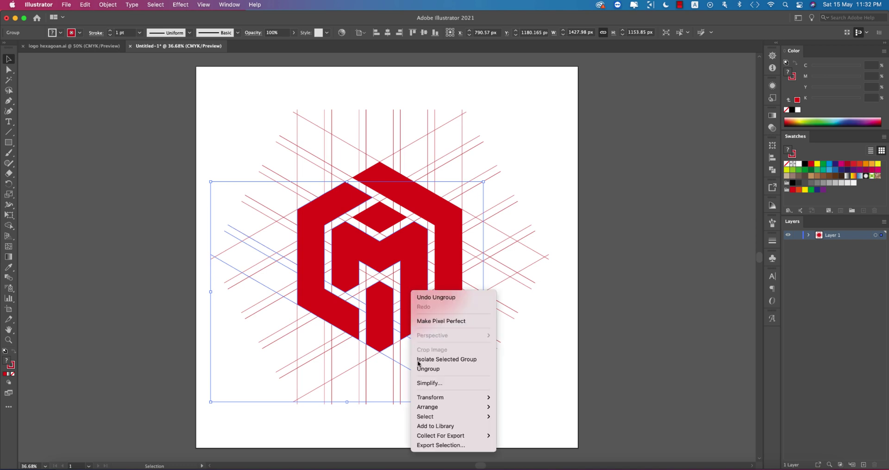
{"action": "left_click", "coordinate": [421, 371]}
{"action": "left_click", "coordinate": [542, 351]}
Check the separate red logo pieces, including the central stem, and select all paths.
{"action": "left_click", "coordinate": [387, 313]}
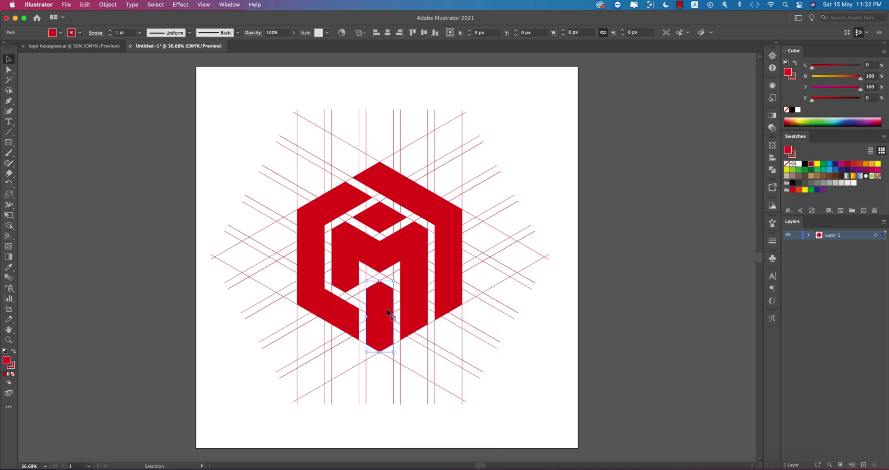
{"action": "left_click", "coordinate": [319, 308]}
{"action": "right_click", "coordinate": [321, 309]}
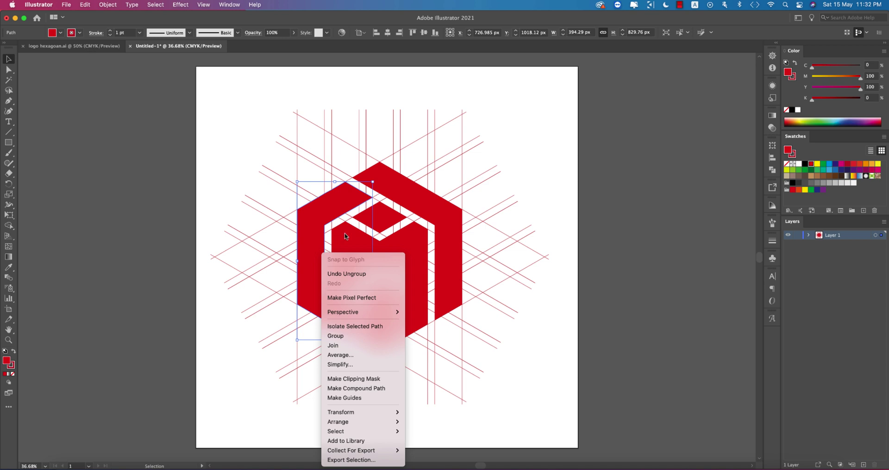
{"action": "left_click", "coordinate": [383, 216]}
{"action": "left_click", "coordinate": [382, 215]}
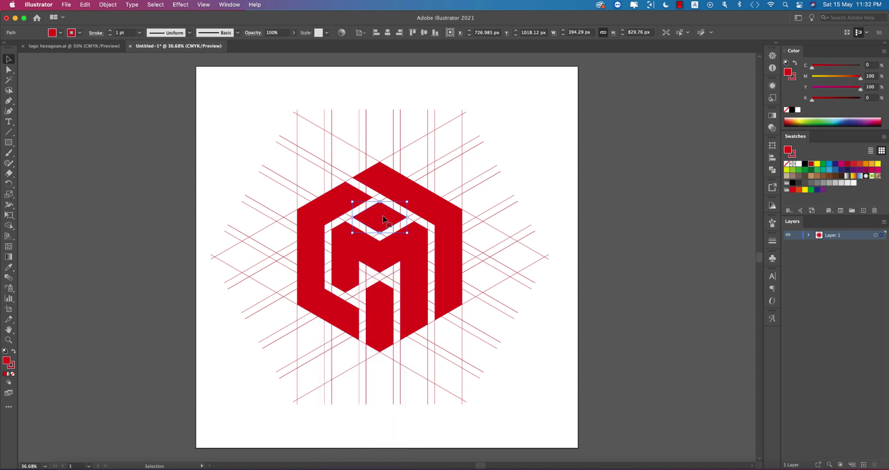
{"action": "left_click", "coordinate": [543, 332]}
{"action": "key", "text": "super+a"}
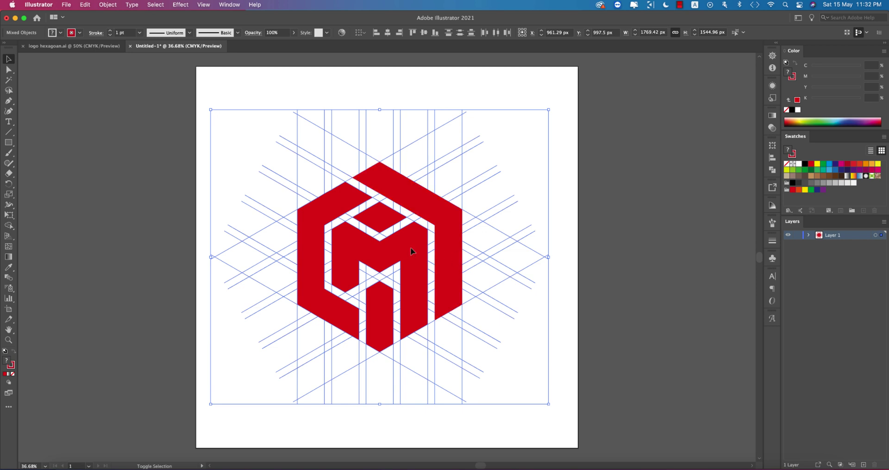
{"action": "left_click", "coordinate": [561, 249]}
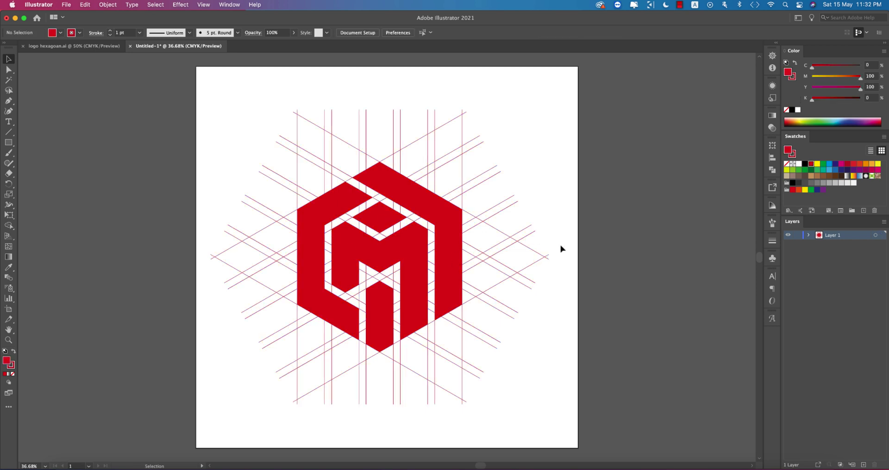
Delete all the construction lines using the Magic Wand.
{"action": "left_click", "coordinate": [8, 79]}
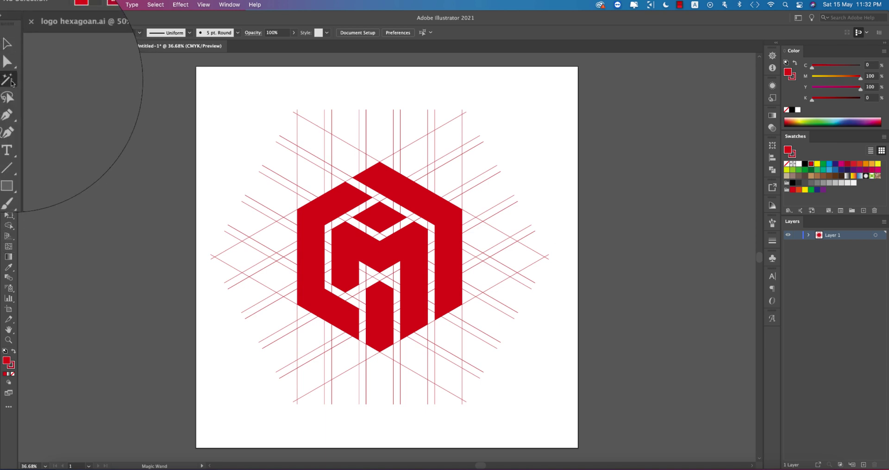
{"action": "left_click", "coordinate": [348, 143]}
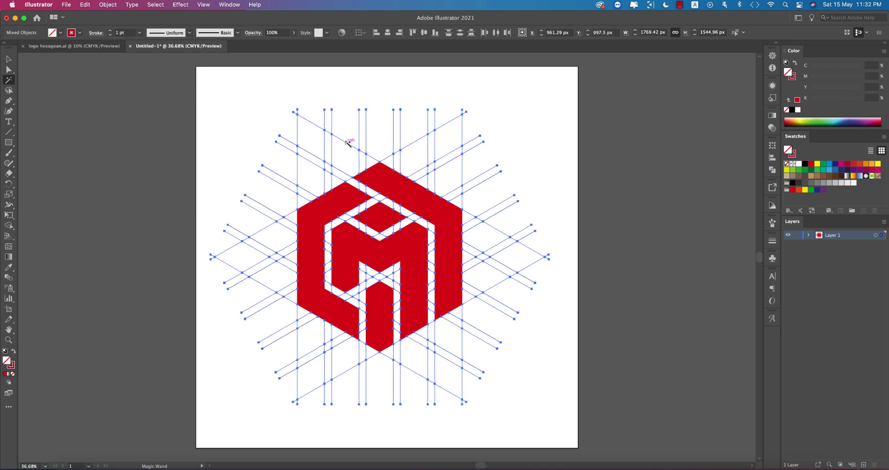
{"action": "key", "text": "Delete"}
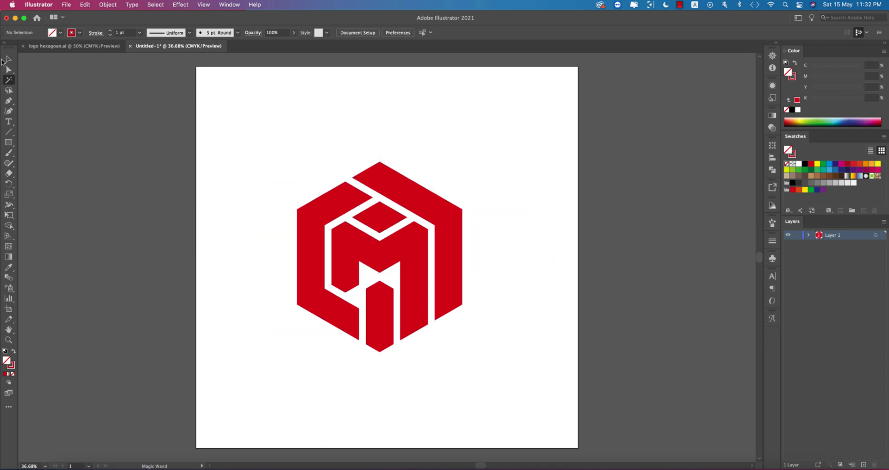
Give the M logo no stroke and a dark navy blue fill.
{"action": "left_click", "coordinate": [8, 60]}
{"action": "left_click_drag", "start_coordinate": [279, 120], "coordinate": [500, 359]}
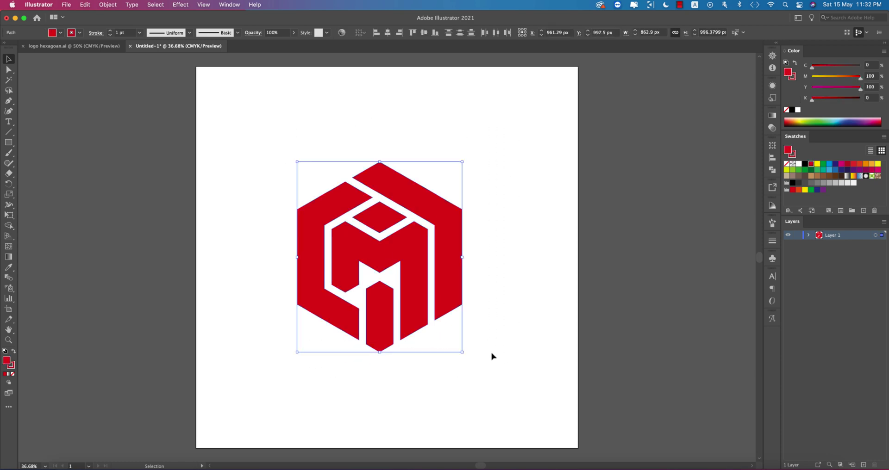
{"action": "left_click", "coordinate": [79, 33]}
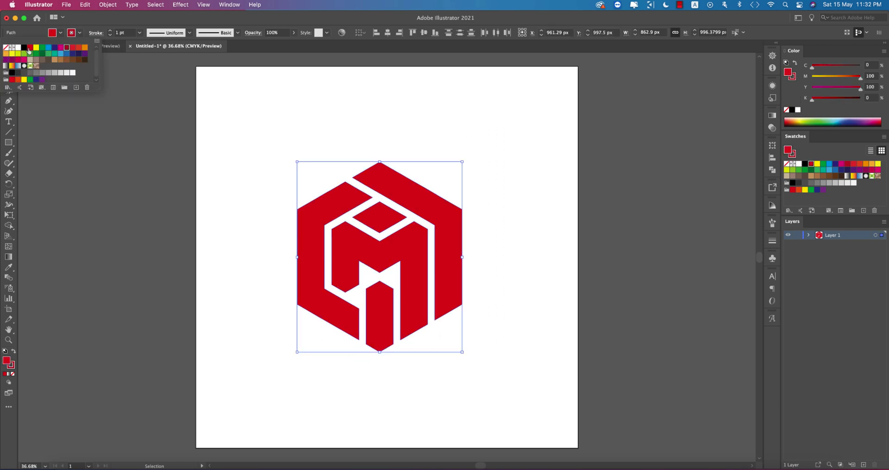
{"action": "left_click", "coordinate": [8, 48]}
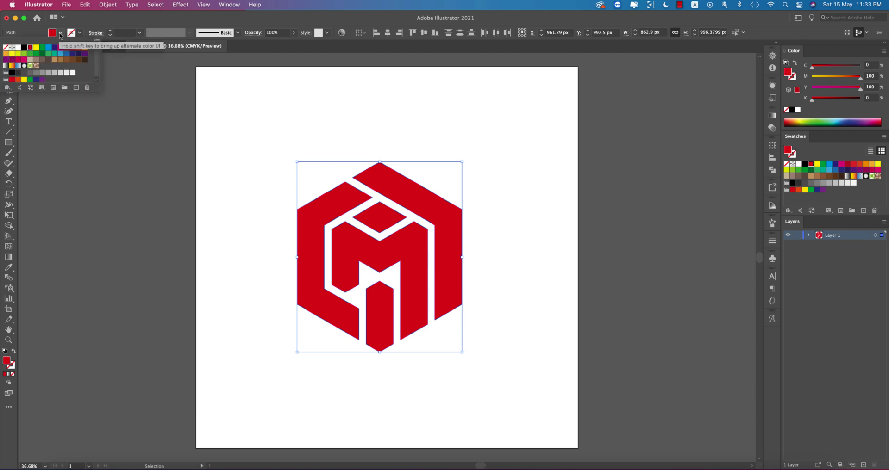
{"action": "left_click", "coordinate": [72, 53]}
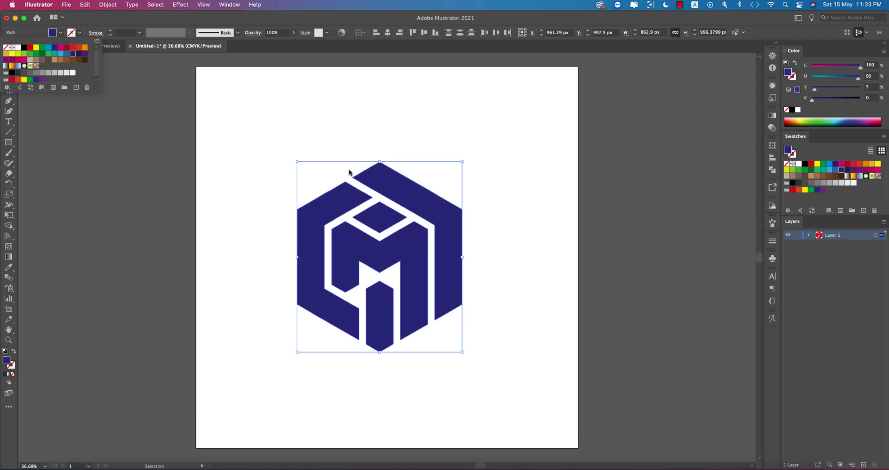
{"action": "left_click", "coordinate": [526, 255]}
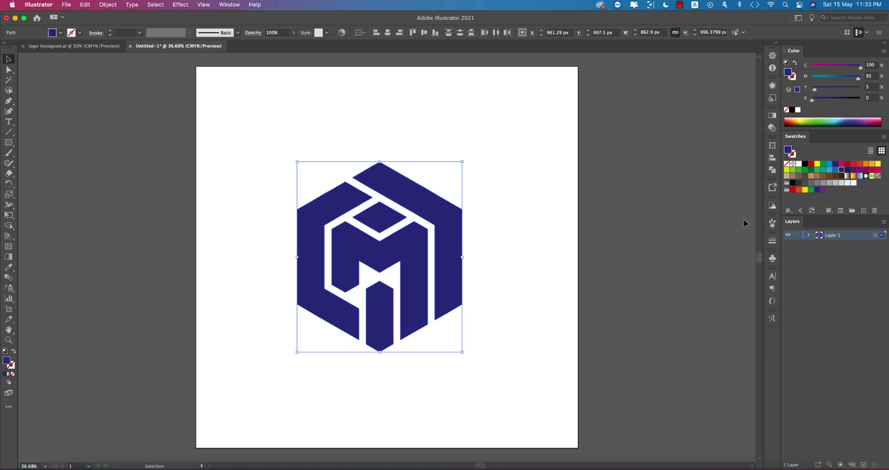
Group the logo pieces and move the group to the right of the artboard.
{"action": "scroll", "coordinate": [521, 240], "scroll_direction": "down", "scroll_amount": 1}
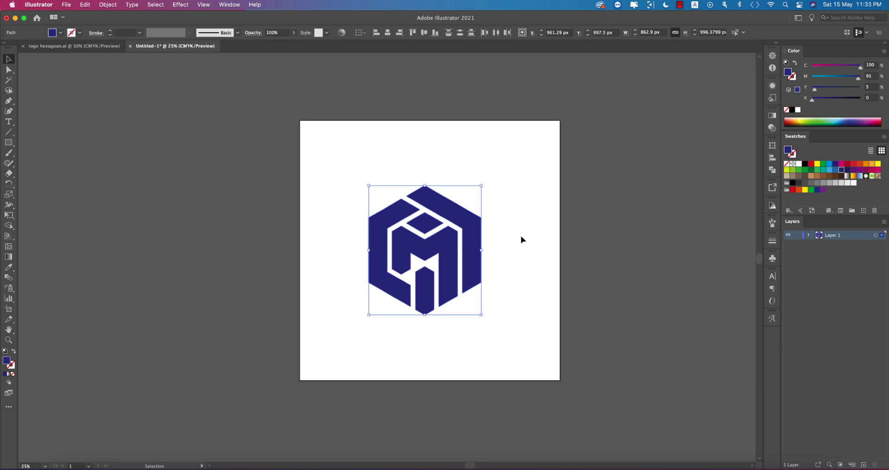
{"action": "key", "text": "a"}
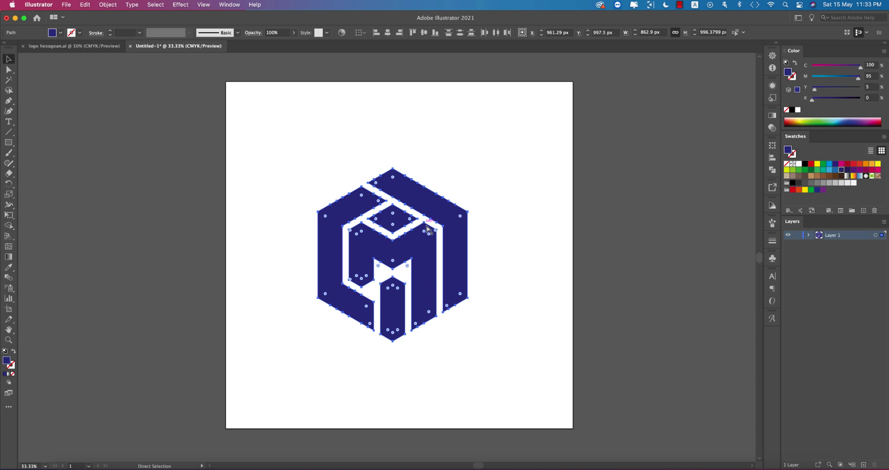
{"action": "key", "text": "super+g"}
{"action": "left_click_drag", "start_coordinate": [427, 228], "coordinate": [736, 241]}
Draw a 2000 × 2000 px rectangle over the artboard, fill it dark grey, and lock it.
{"action": "scroll", "coordinate": [488, 214], "scroll_direction": "right", "scroll_amount": 3}
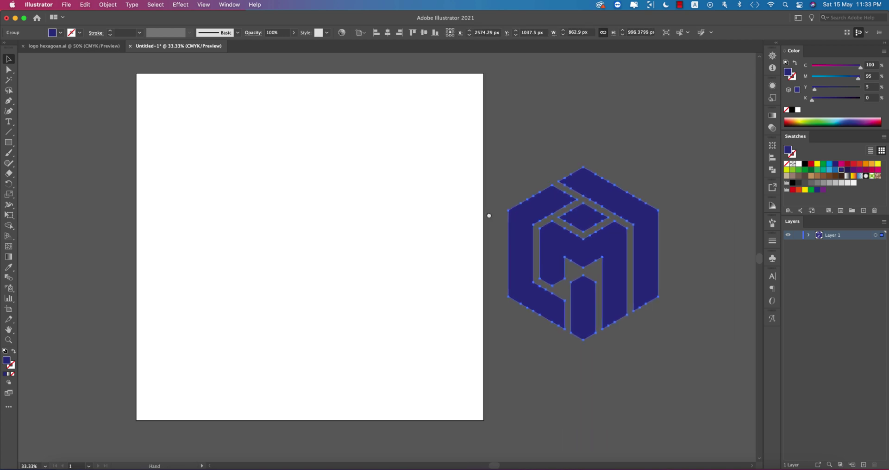
{"action": "scroll", "coordinate": [473, 271], "scroll_direction": "left", "scroll_amount": 2}
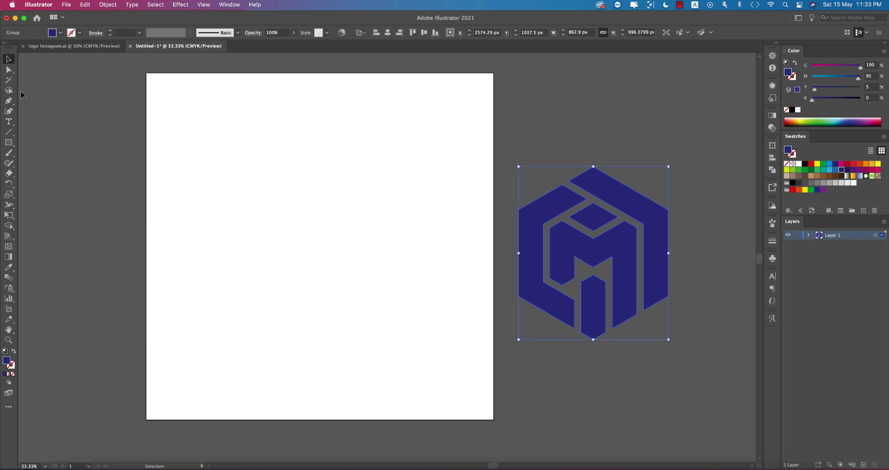
{"action": "left_click_drag", "start_coordinate": [8, 143], "coordinate": [44, 143]}
{"action": "left_click_drag", "start_coordinate": [152, 76], "coordinate": [470, 421]}
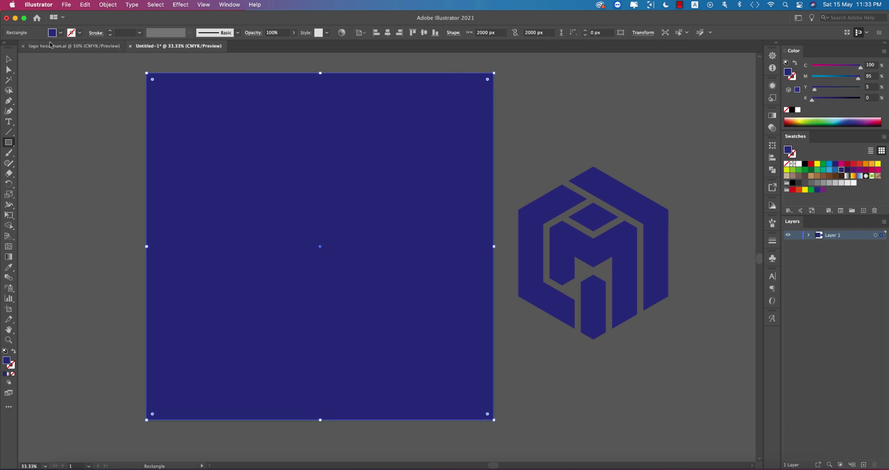
{"action": "left_click", "coordinate": [60, 32]}
{"action": "left_click", "coordinate": [17, 73]}
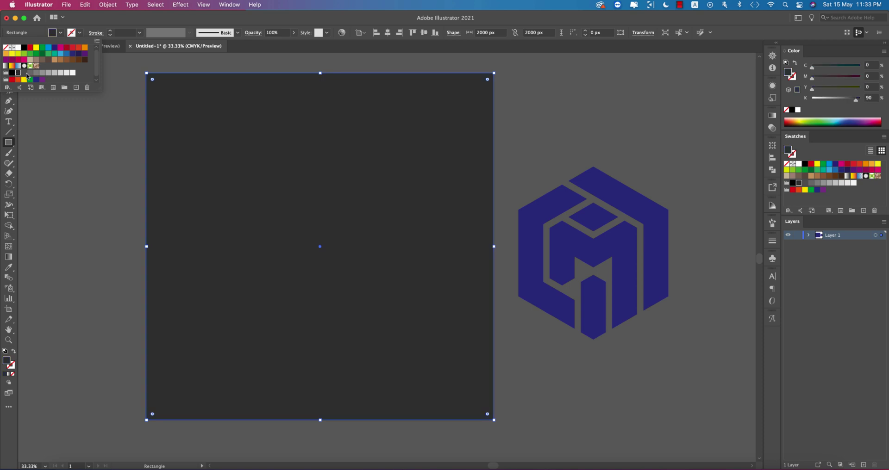
{"action": "left_click", "coordinate": [809, 236]}
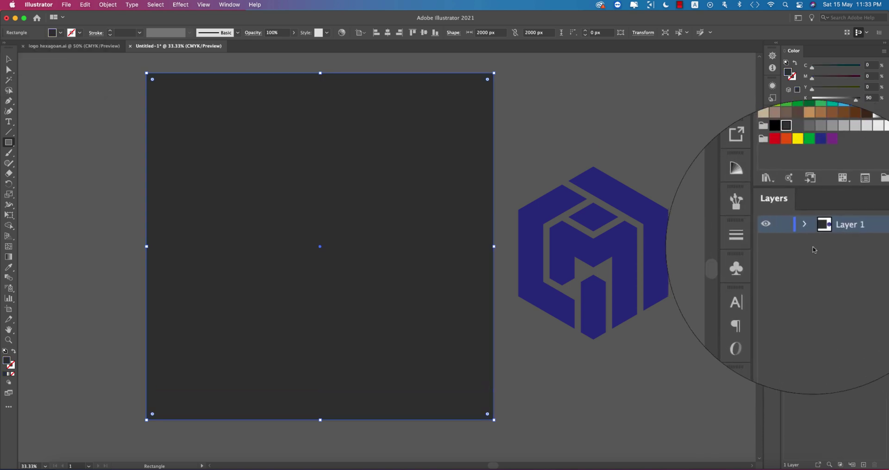
{"action": "left_click", "coordinate": [809, 236]}
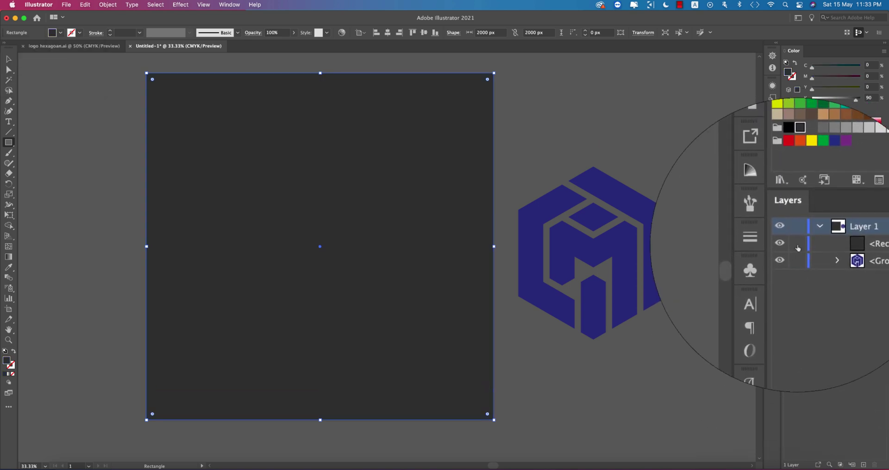
{"action": "left_click", "coordinate": [797, 244]}
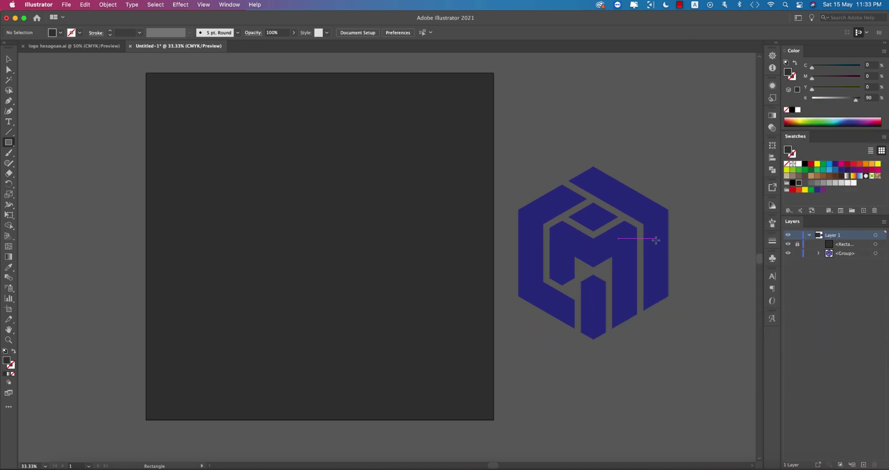
Move the navy logo onto the artboard, bring it to front, and centre it at 1000, 1000 px.
{"action": "left_click", "coordinate": [8, 59]}
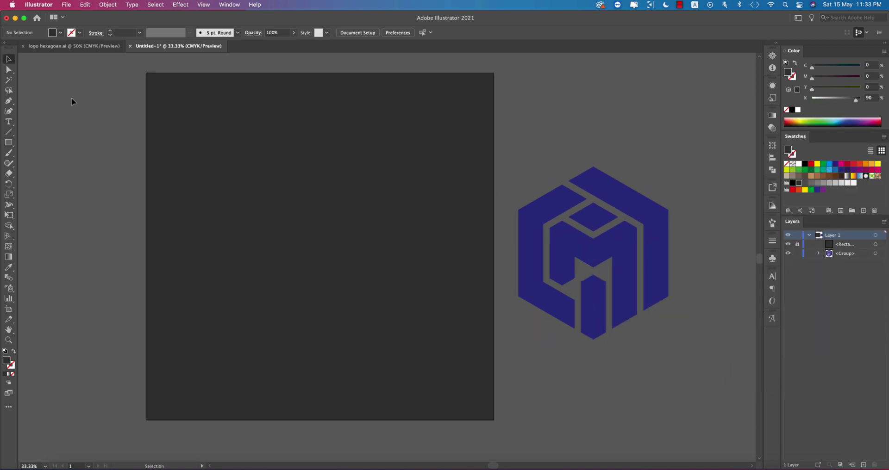
{"action": "left_click", "coordinate": [625, 234]}
{"action": "left_click_drag", "start_coordinate": [564, 208], "coordinate": [349, 207]}
{"action": "key", "text": "super+shift+bracketright"}
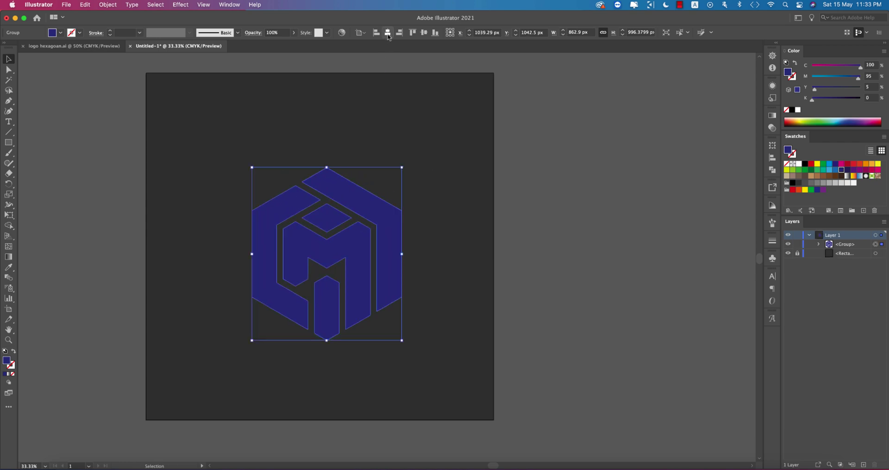
{"action": "left_click", "coordinate": [387, 33]}
{"action": "left_click", "coordinate": [424, 33]}
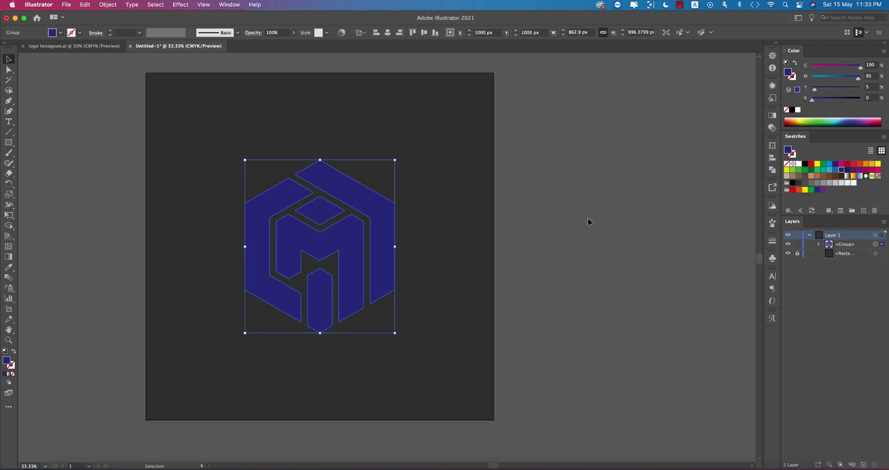
Give the logo a gradient fill with a red starting colour stop.
{"action": "left_click", "coordinate": [772, 115]}
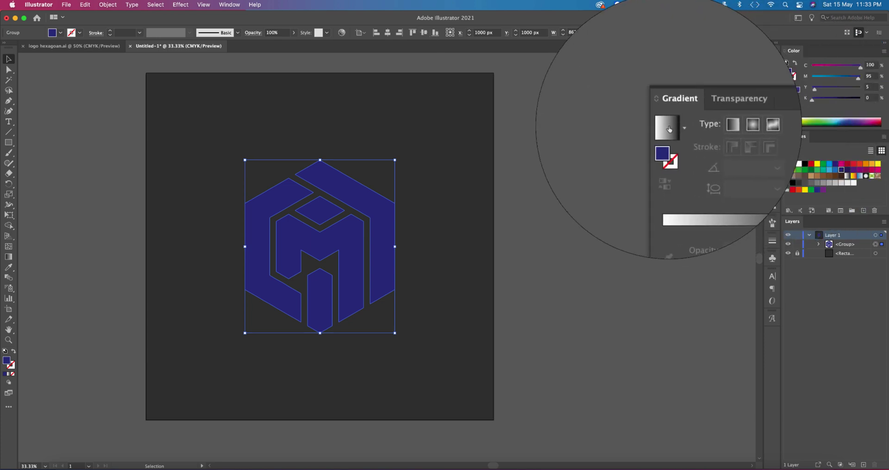
{"action": "left_click", "coordinate": [668, 128]}
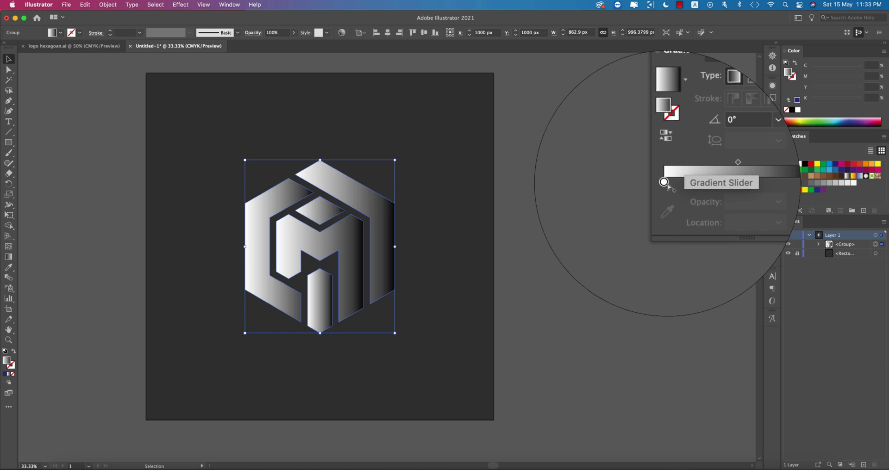
{"action": "left_click", "coordinate": [665, 183]}
{"action": "double_click", "coordinate": [665, 184]}
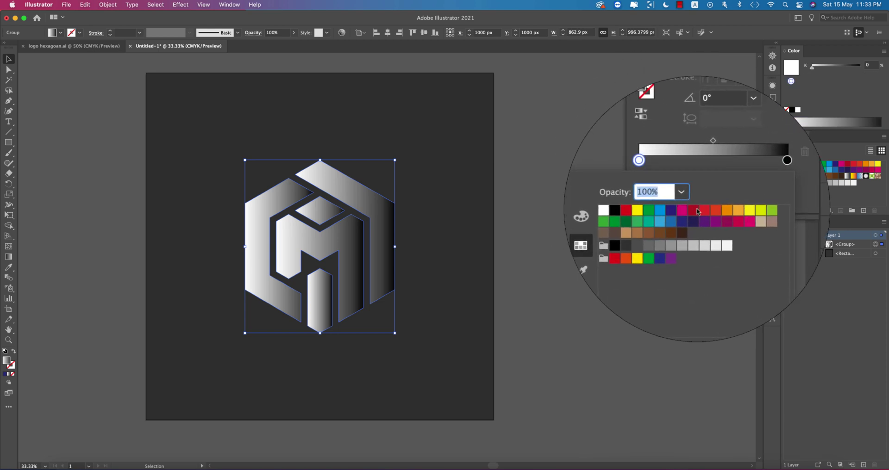
{"action": "left_click", "coordinate": [694, 211]}
Set the gradient's end stop to magenta and its start stop to purple.
{"action": "left_click", "coordinate": [774, 165]}
{"action": "double_click", "coordinate": [774, 165]}
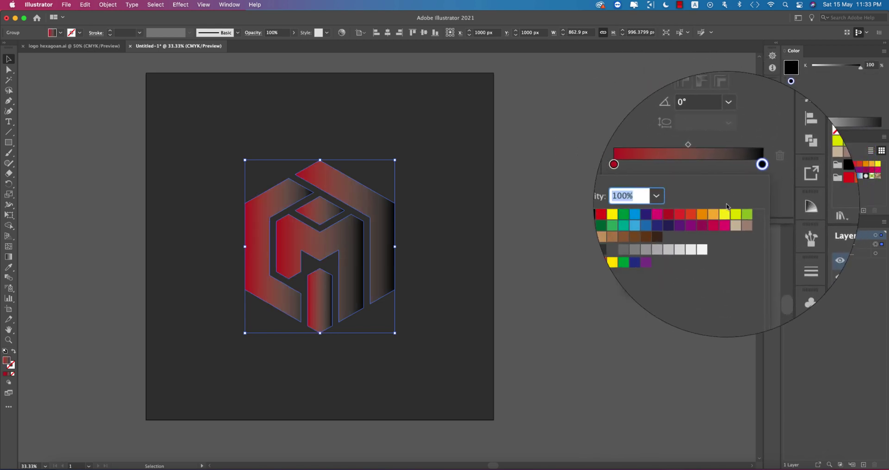
{"action": "left_click", "coordinate": [719, 218]}
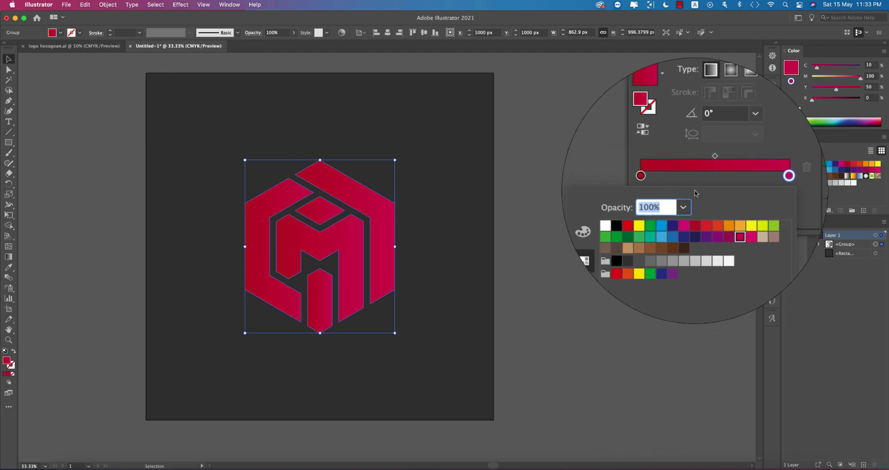
{"action": "left_click", "coordinate": [720, 212]}
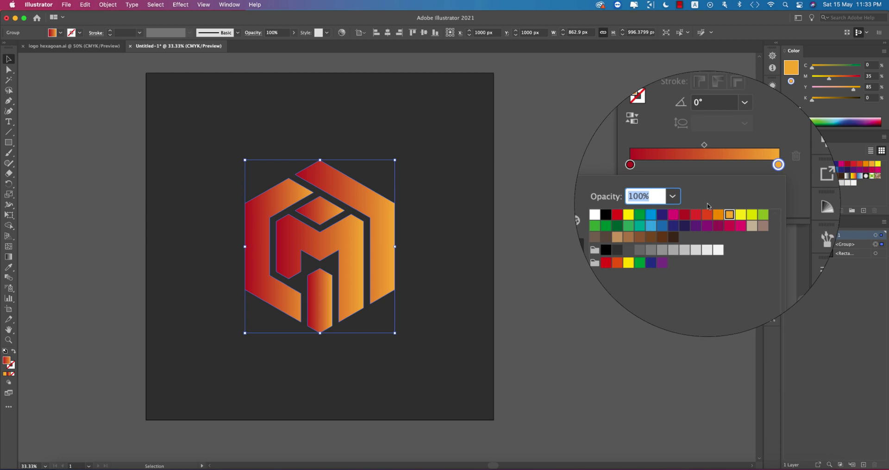
{"action": "left_click", "coordinate": [725, 217]}
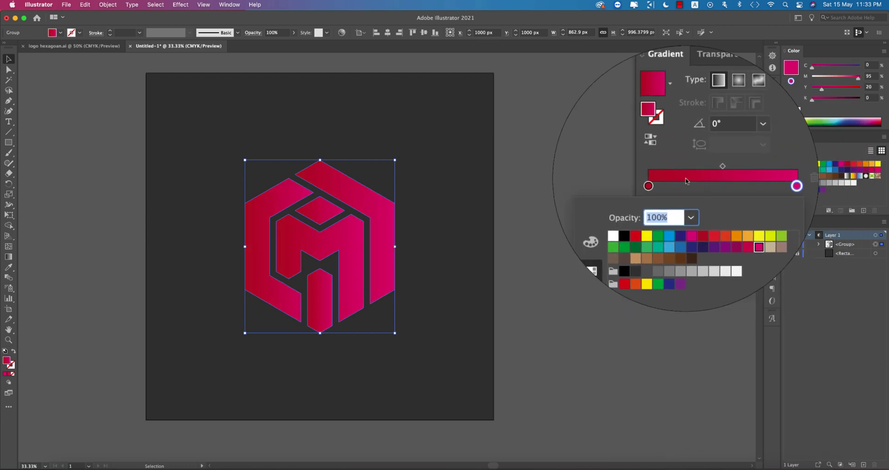
{"action": "left_click", "coordinate": [665, 181]}
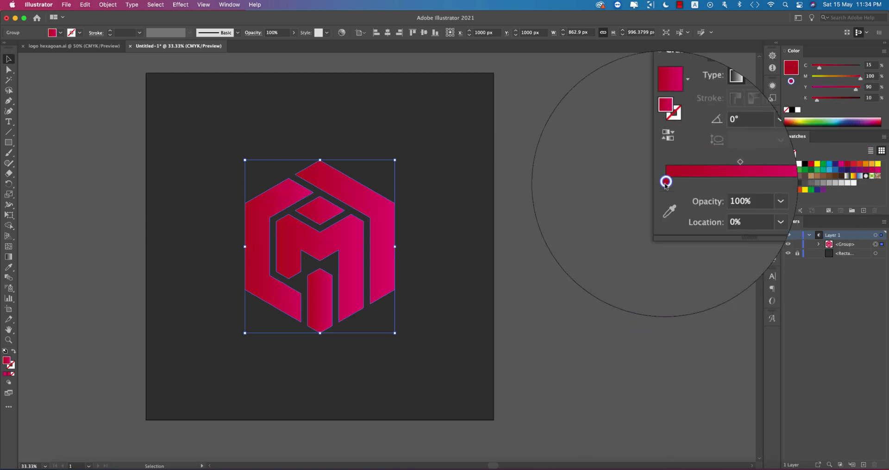
{"action": "double_click", "coordinate": [665, 181]}
{"action": "left_click", "coordinate": [699, 219]}
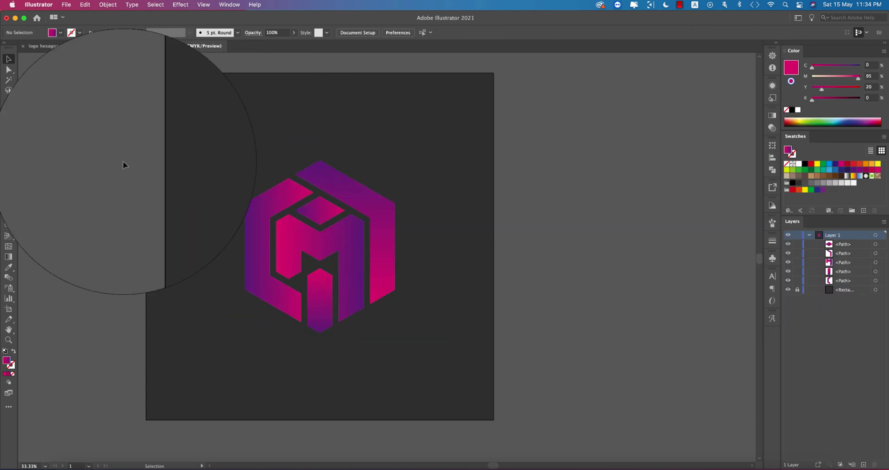
Eyedropper the pink-to-purple gradient onto the facets, set its angle to 90° and reverse it.
{"action": "left_click", "coordinate": [772, 115]}
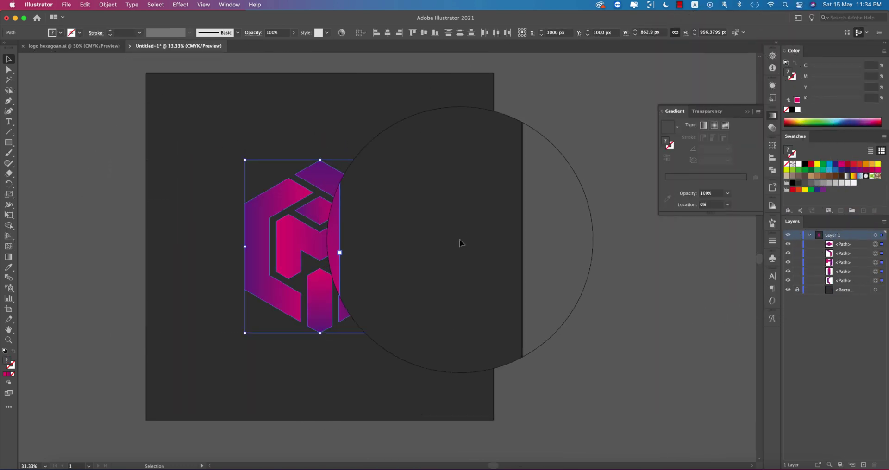
{"action": "key", "text": "i"}
{"action": "left_click", "coordinate": [382, 220]}
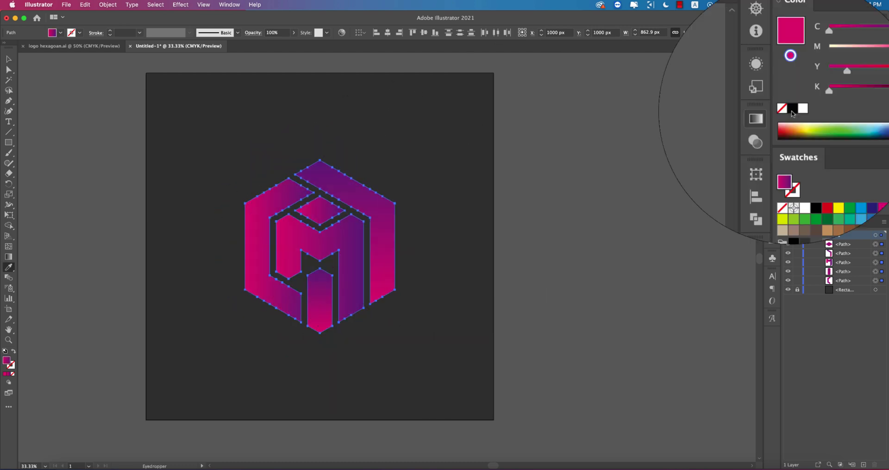
{"action": "left_click", "coordinate": [772, 116]}
{"action": "left_click", "coordinate": [708, 150]}
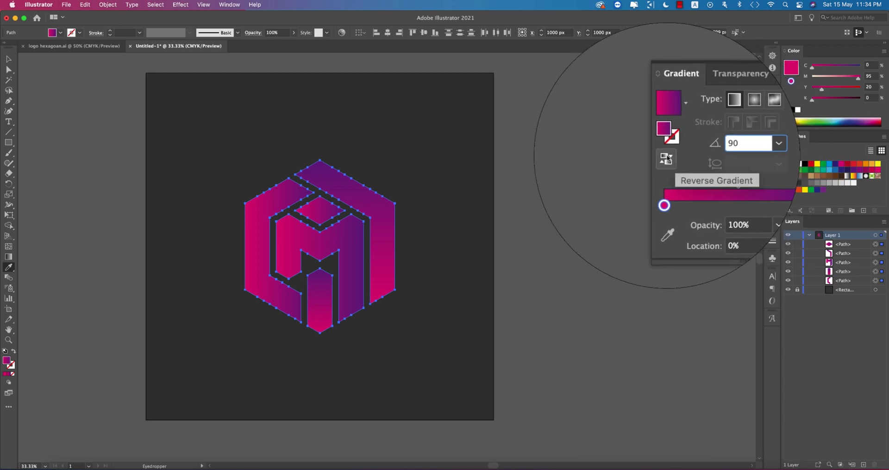
{"action": "left_click", "coordinate": [668, 158]}
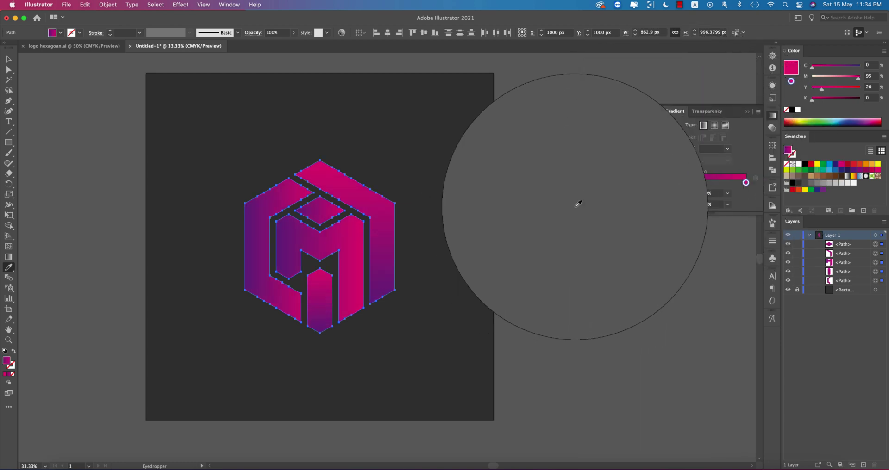
Reverse the gradient on the logo's left facet only.
{"action": "key", "text": "v"}
{"action": "left_click", "coordinate": [263, 212]}
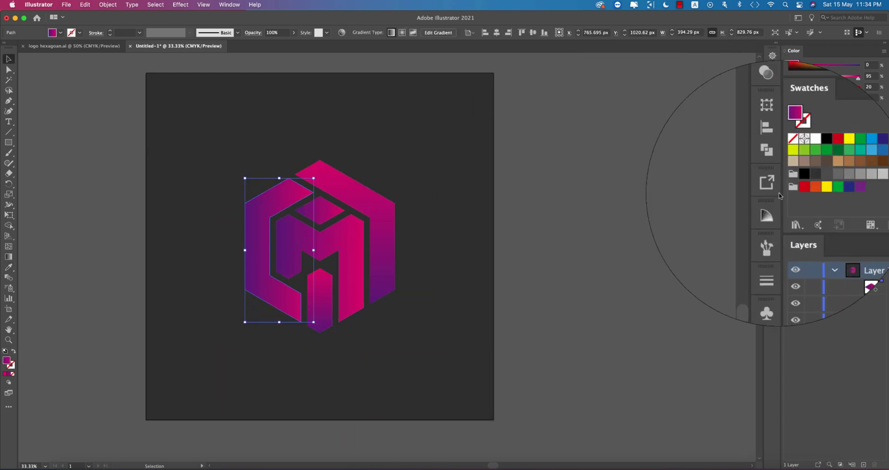
{"action": "left_click", "coordinate": [772, 115]}
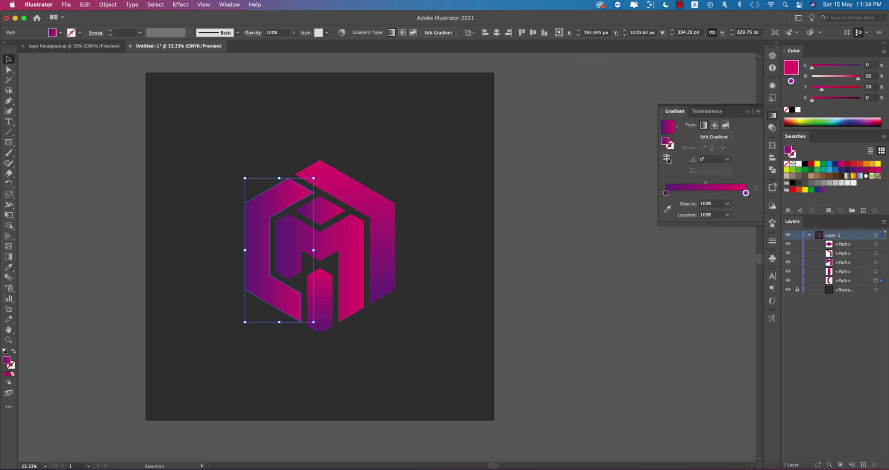
{"action": "left_click", "coordinate": [667, 158]}
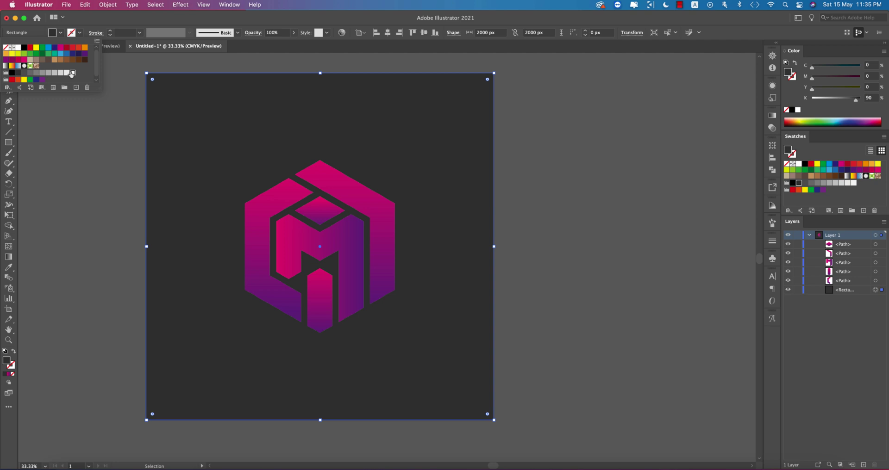
Change the background rectangle's fill from dark grey to pure white, then deselect and zoom out.
{"action": "left_click", "coordinate": [72, 74]}
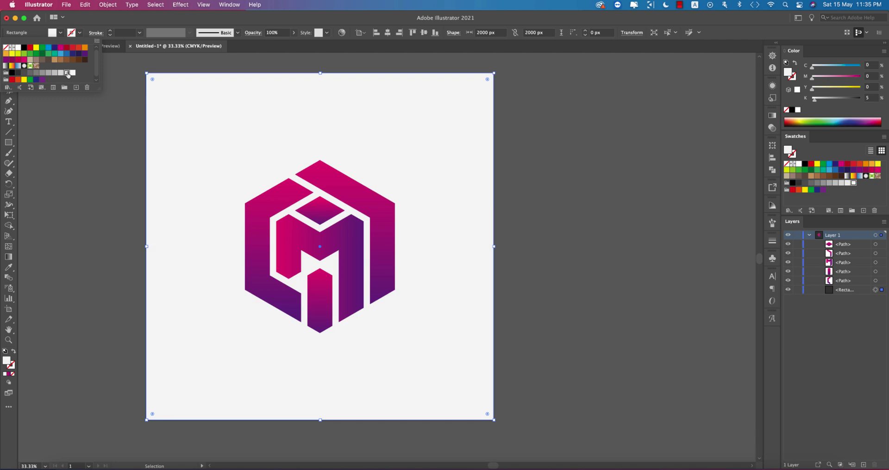
{"action": "left_click", "coordinate": [66, 73]}
{"action": "left_click", "coordinate": [71, 74]}
{"action": "left_click", "coordinate": [73, 73]}
{"action": "left_click", "coordinate": [573, 264]}
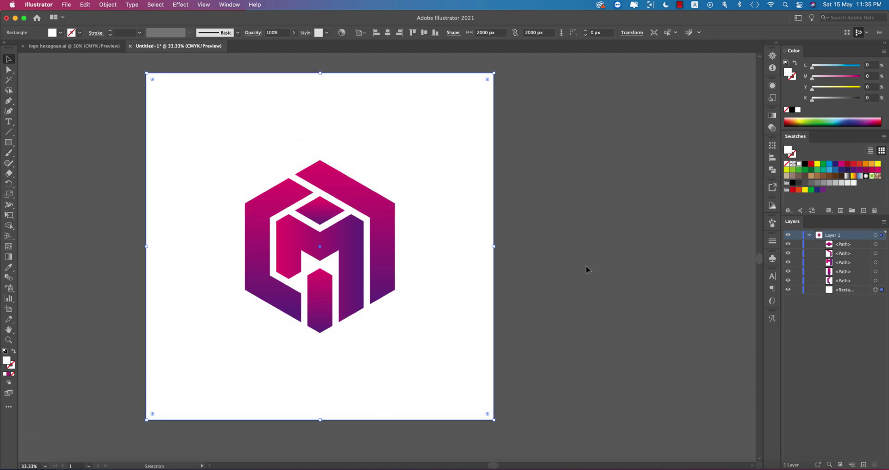
{"action": "left_click", "coordinate": [557, 254]}
{"action": "scroll", "coordinate": [530, 243], "scroll_direction": "down", "scroll_amount": 1}
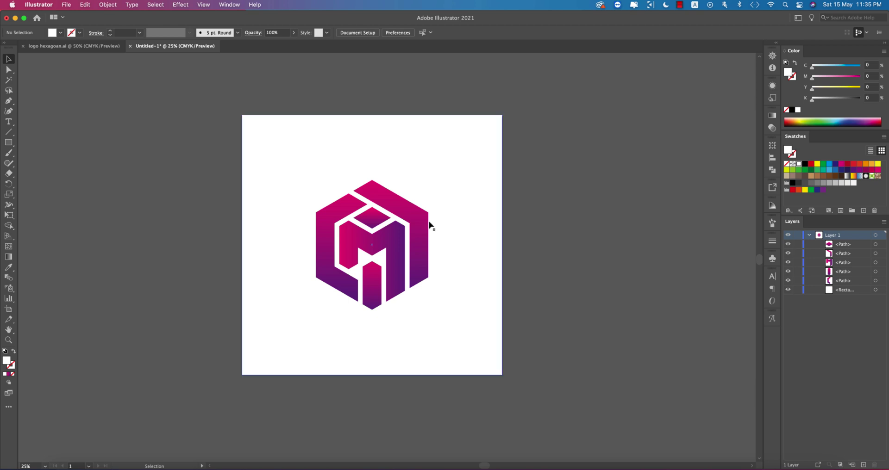
Lock the white background rectangle in place, undoing an accidental move.
{"action": "left_click_drag", "start_coordinate": [315, 177], "coordinate": [401, 278]}
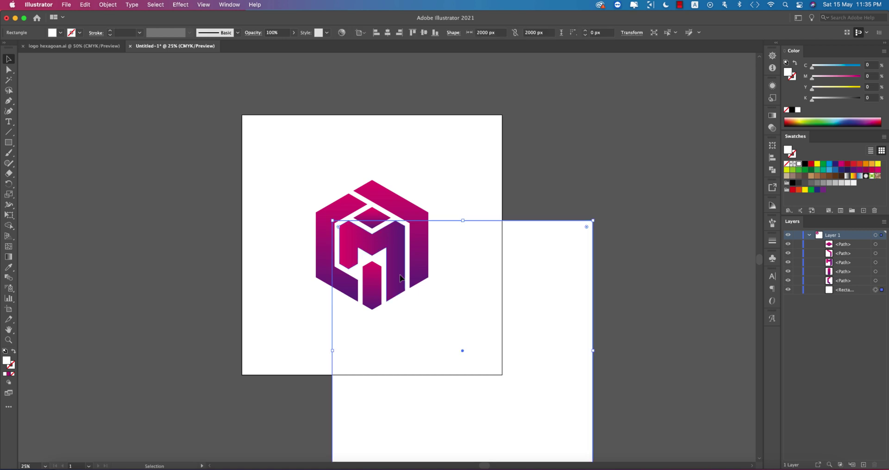
{"action": "key", "text": "super+z"}
{"action": "left_click", "coordinate": [571, 320]}
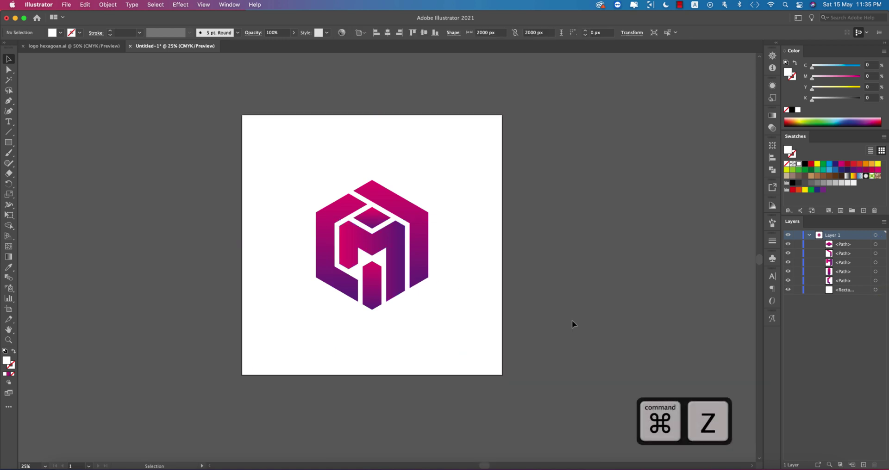
{"action": "left_click", "coordinate": [478, 294]}
{"action": "left_click", "coordinate": [797, 290]}
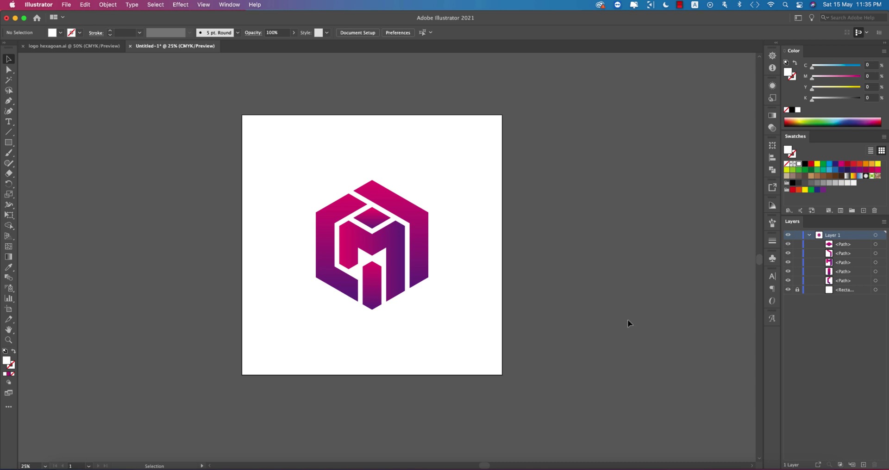
Group the five logo paths with Cmd+G and copy the group.
{"action": "left_click_drag", "start_coordinate": [480, 288], "coordinate": [493, 330]}
{"action": "left_click_drag", "start_coordinate": [298, 177], "coordinate": [464, 357]}
{"action": "key", "text": "cmd+g"}
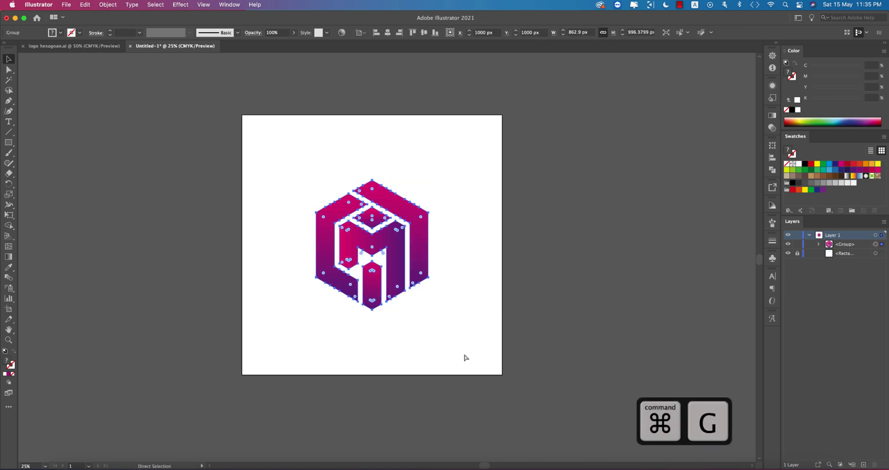
{"action": "key", "text": "cmd+c"}
{"action": "mouse_move", "coordinate": [174, 467]}
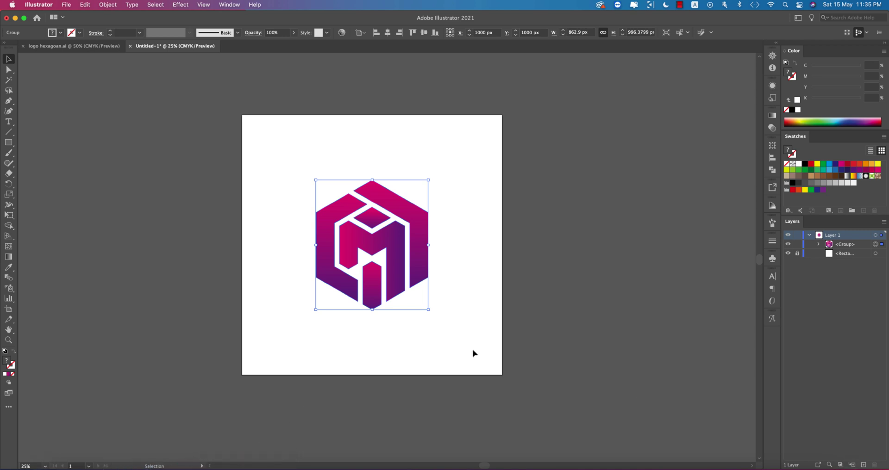
Inside the mockup's Your Logo or Text smart object, hide Delete Me and paste the logo.
{"action": "left_click", "coordinate": [564, 326]}
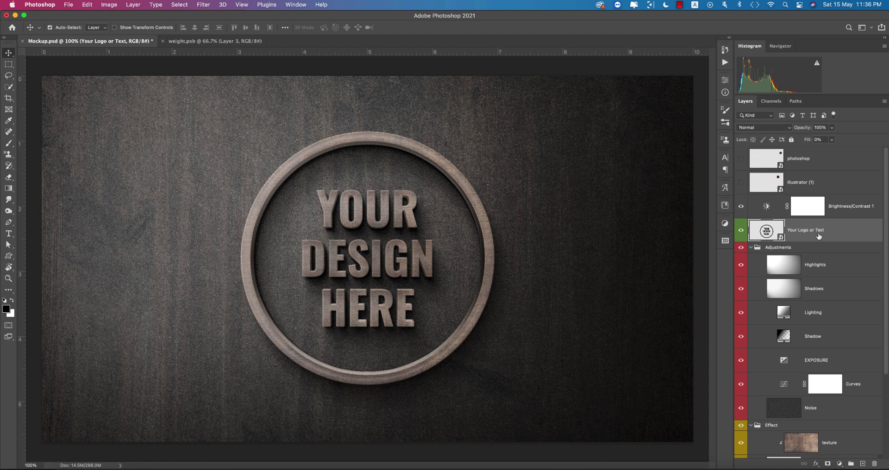
{"action": "double_click", "coordinate": [780, 239]}
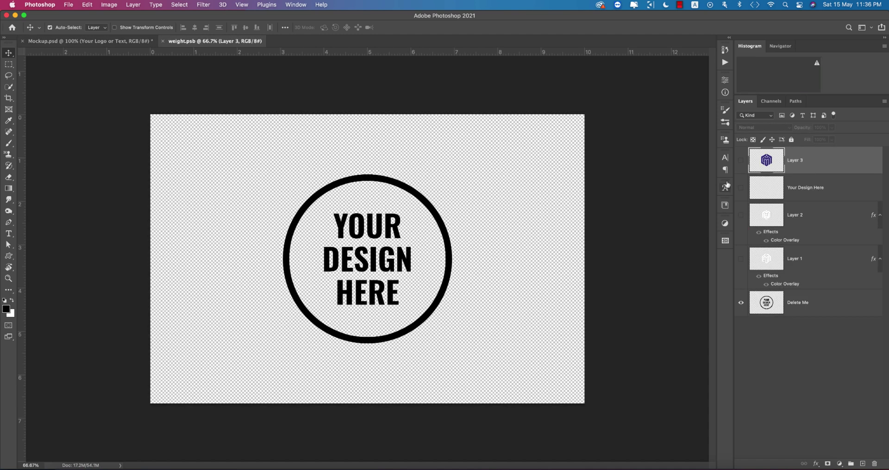
{"action": "left_click", "coordinate": [741, 303]}
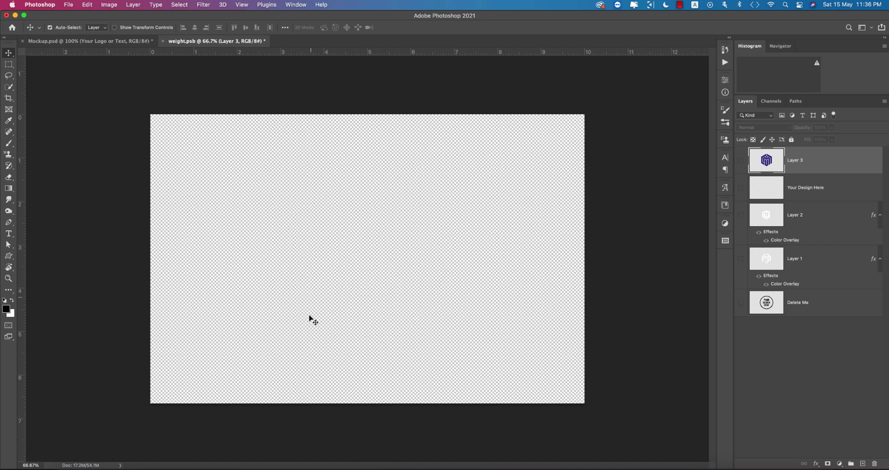
{"action": "left_click", "coordinate": [304, 333]}
{"action": "key", "text": "super+v"}
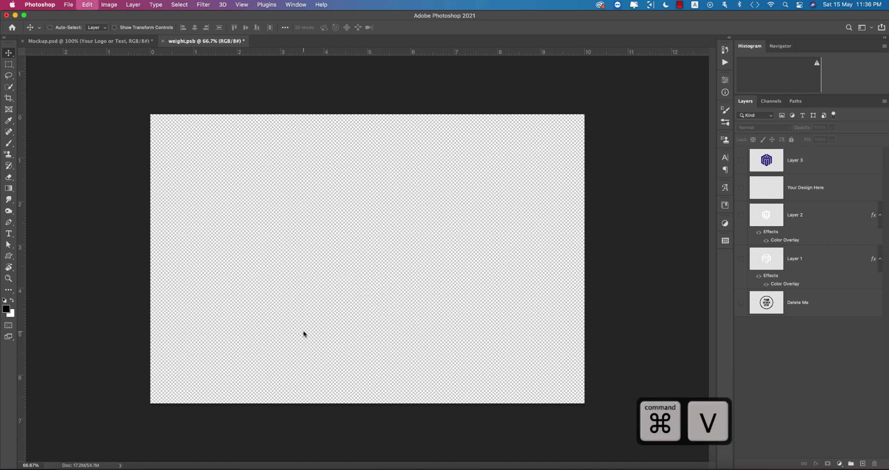
{"action": "left_click", "coordinate": [484, 199]}
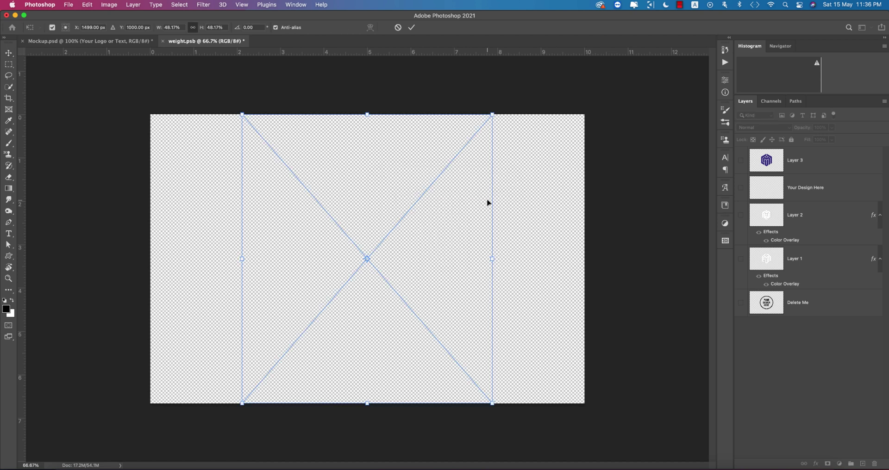
Scale the pasted logo down, centre it, and save the smart object.
{"action": "left_click_drag", "start_coordinate": [366, 118], "coordinate": [379, 218]}
{"action": "left_click", "coordinate": [411, 28]}
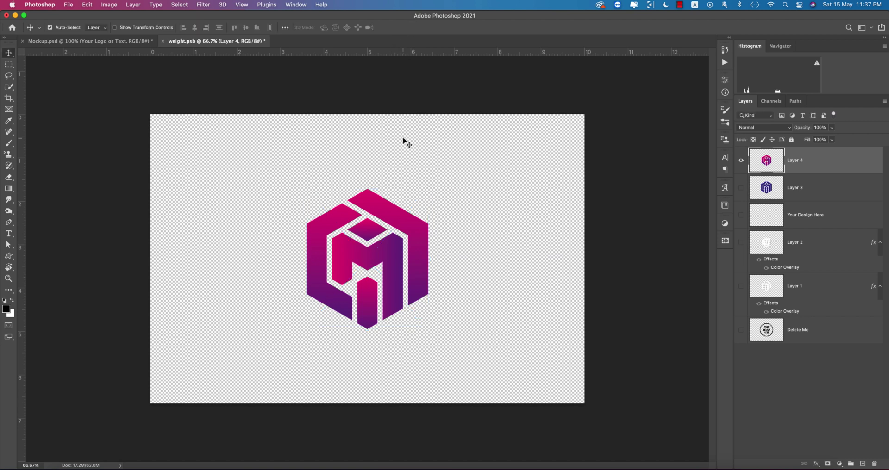
{"action": "key", "text": "super+s"}
View the wooden M logo in Mockup.psd, briefly visiting Illustrator before returning to Photoshop.
{"action": "key", "text": "ctrl+Tab"}
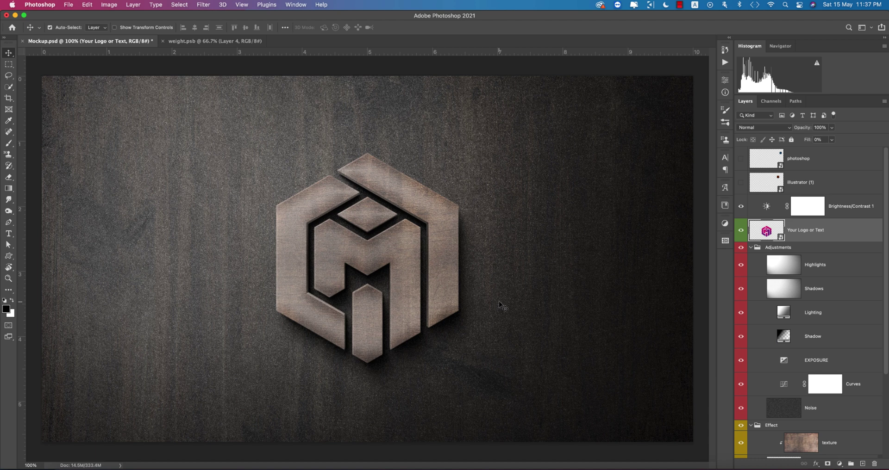
{"action": "left_click", "coordinate": [199, 464]}
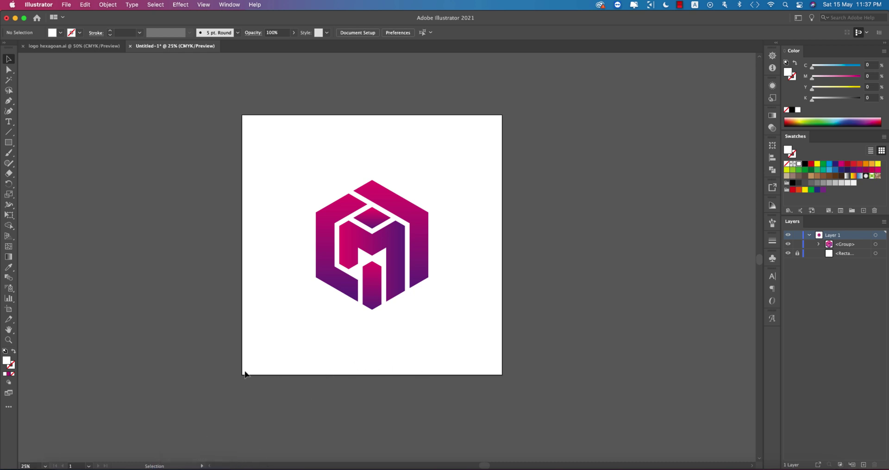
{"action": "left_click", "coordinate": [175, 466]}
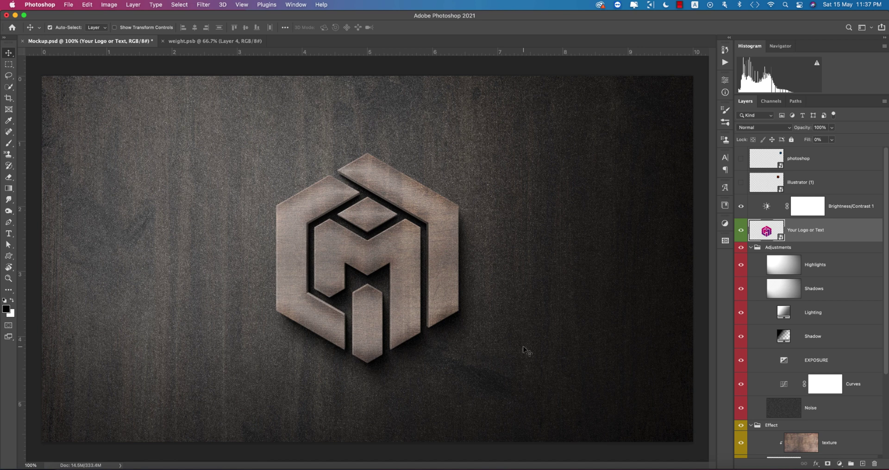